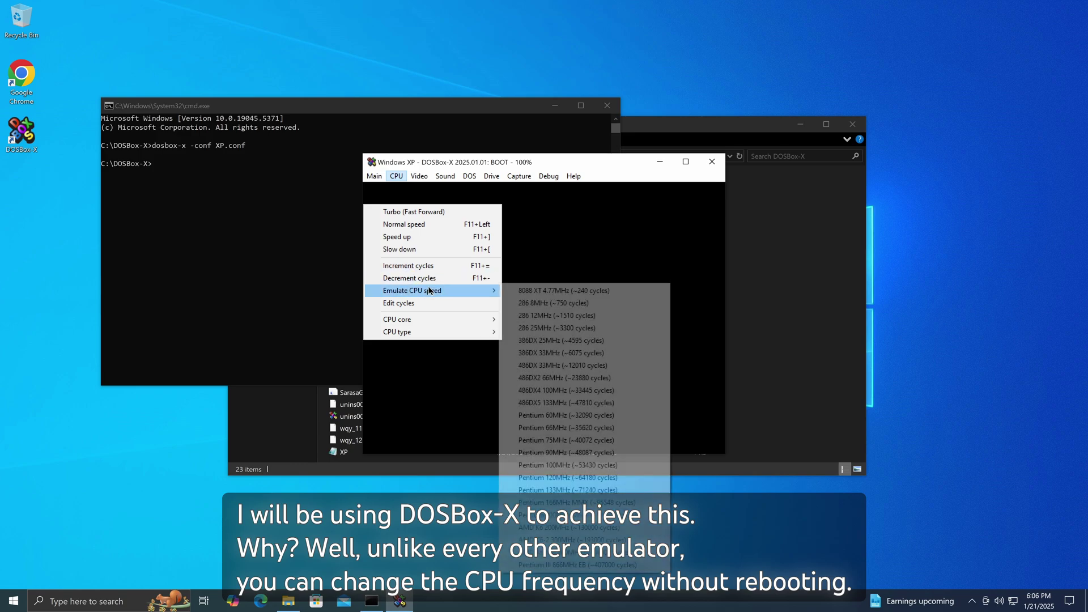
Step: Capture the mouse in the booting Windows XP guest and dismiss the Display Settings notification
click(522, 376)
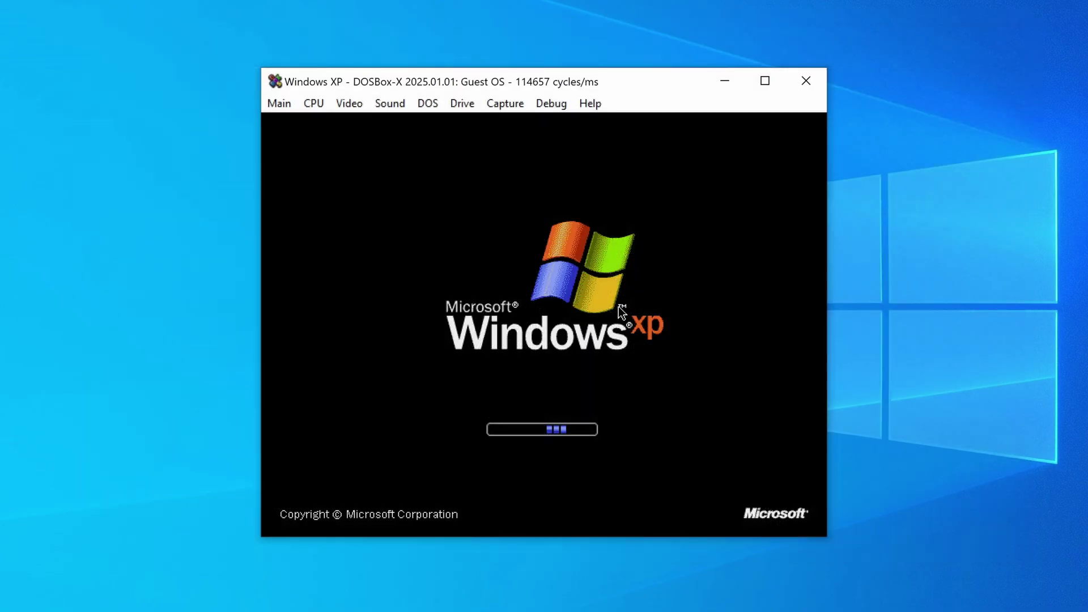
click(617, 307)
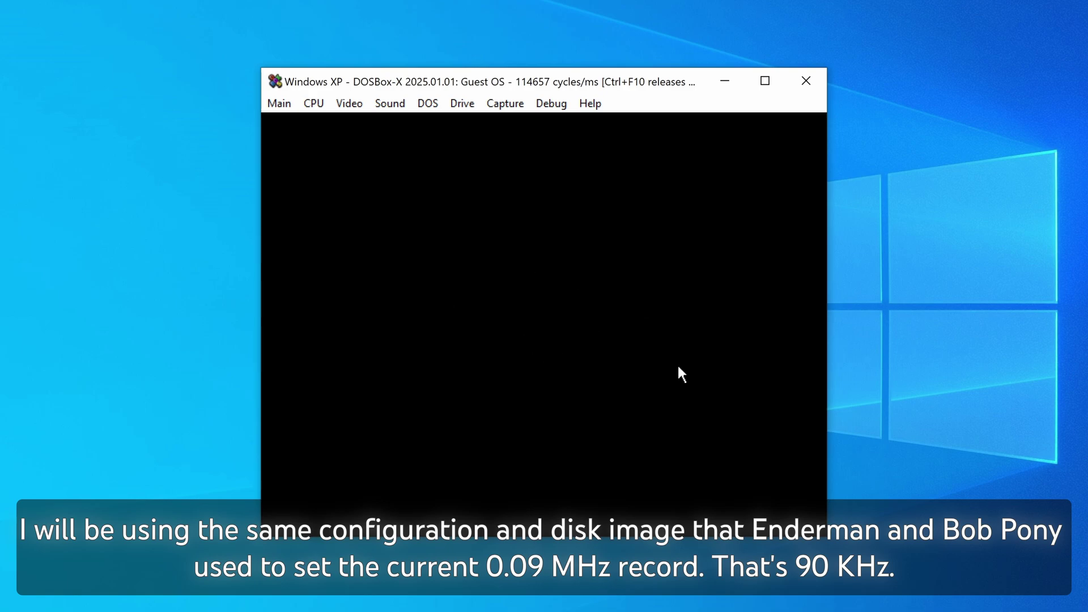
click(547, 344)
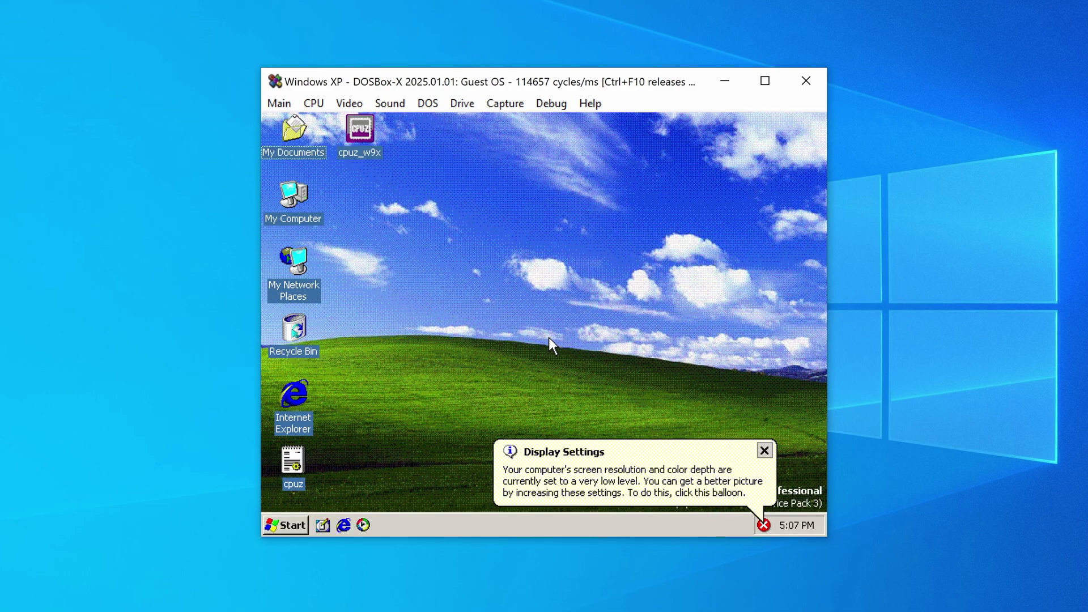
click(760, 452)
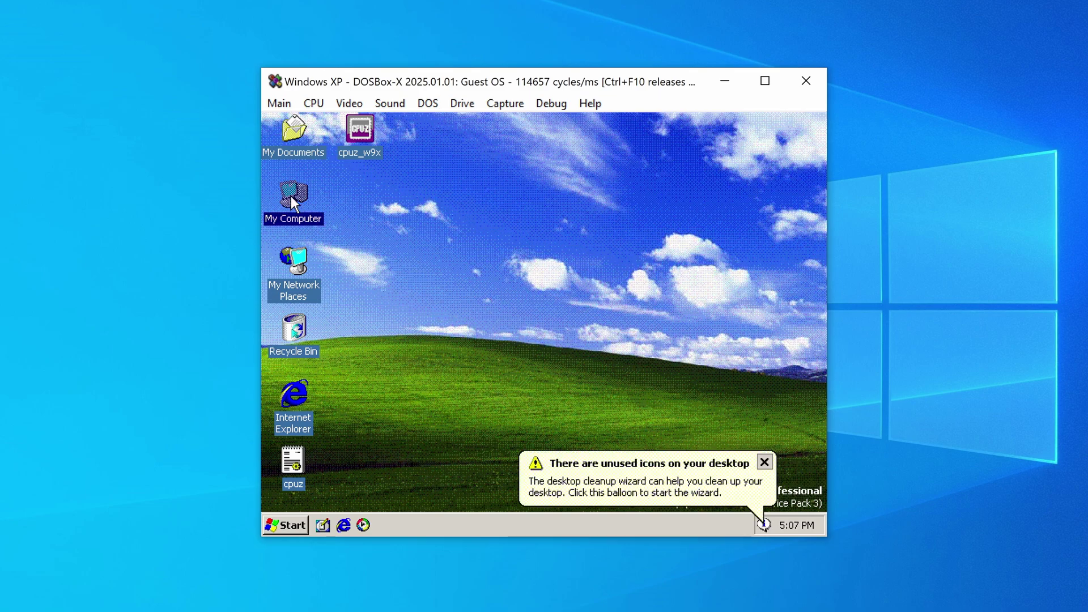
Step: Open the wcpuclk folder on Local Disk (C:) and launch the WCPUCLK clock checker
key(super+e)
double_click(485, 384)
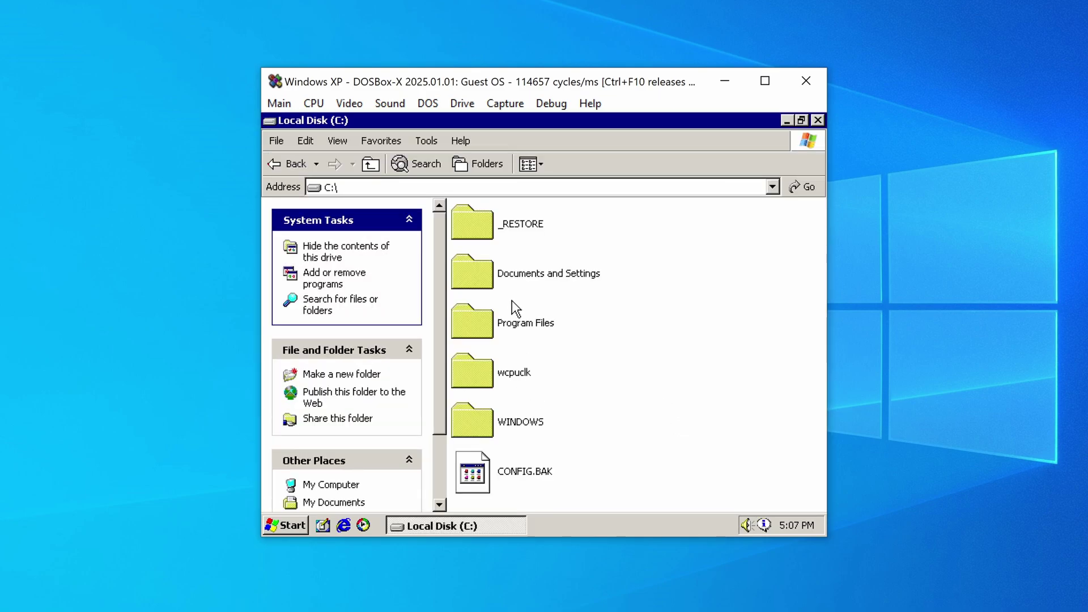
double_click(456, 354)
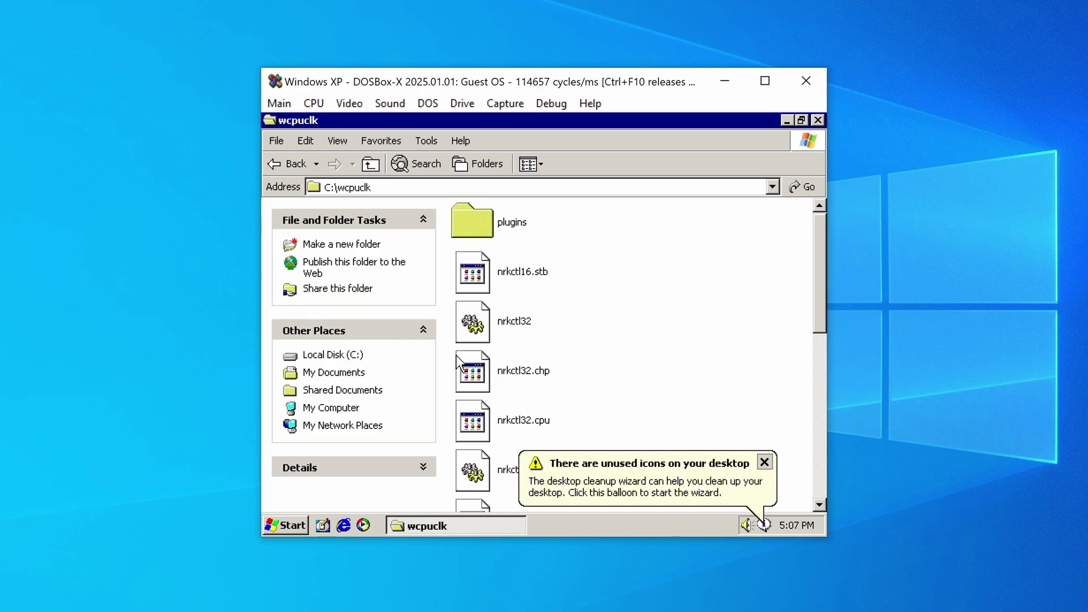
scroll(801, 246, down, 5)
double_click(473, 385)
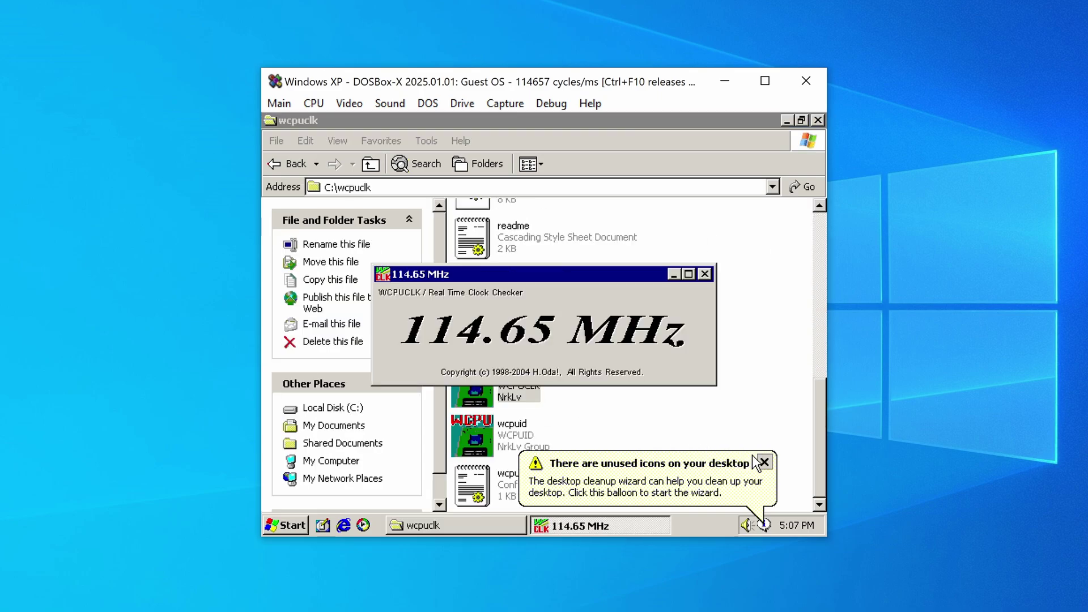
Step: Dismiss the unused icons notification, close the wcpuclk folder and move the clock checker window higher on the desktop
click(763, 462)
click(817, 120)
drag(410, 279, 434, 205)
click(755, 466)
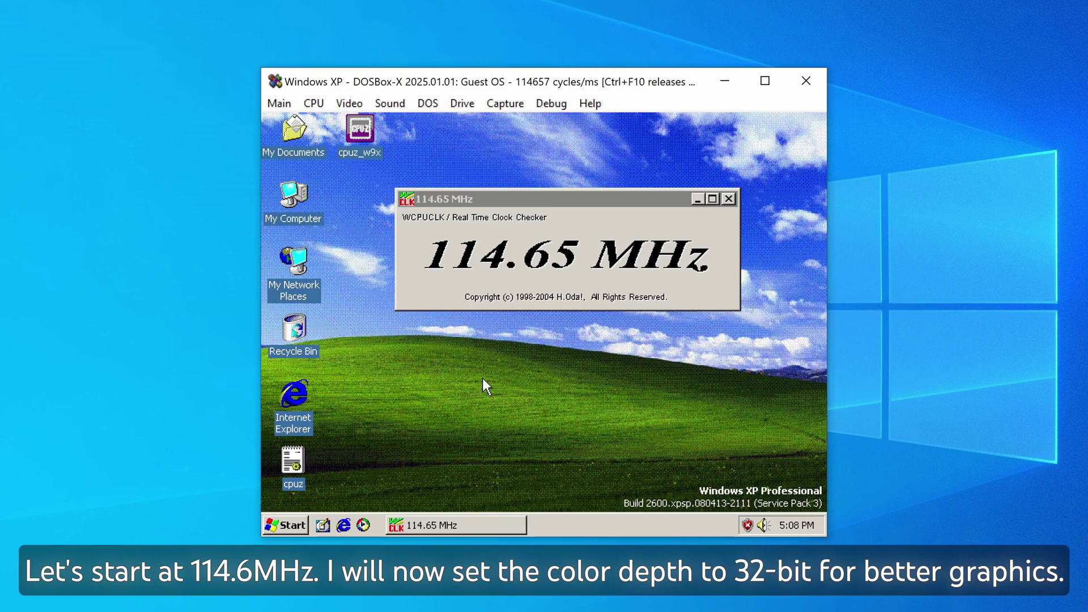
Step: Set the Windows XP display color quality to Highest (32 bit) and apply it
right_click(437, 365)
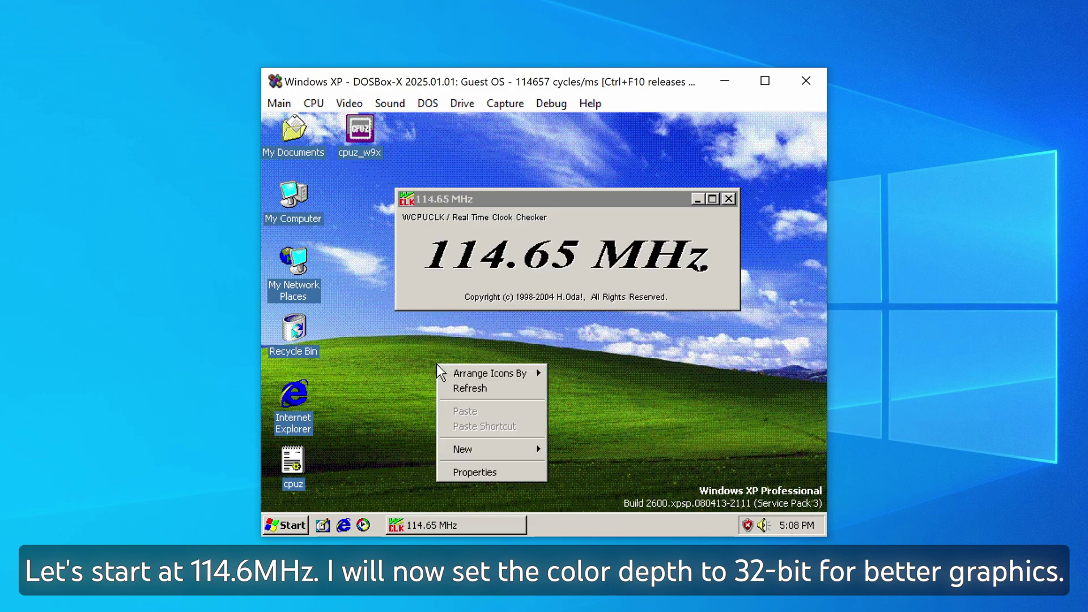
click(459, 470)
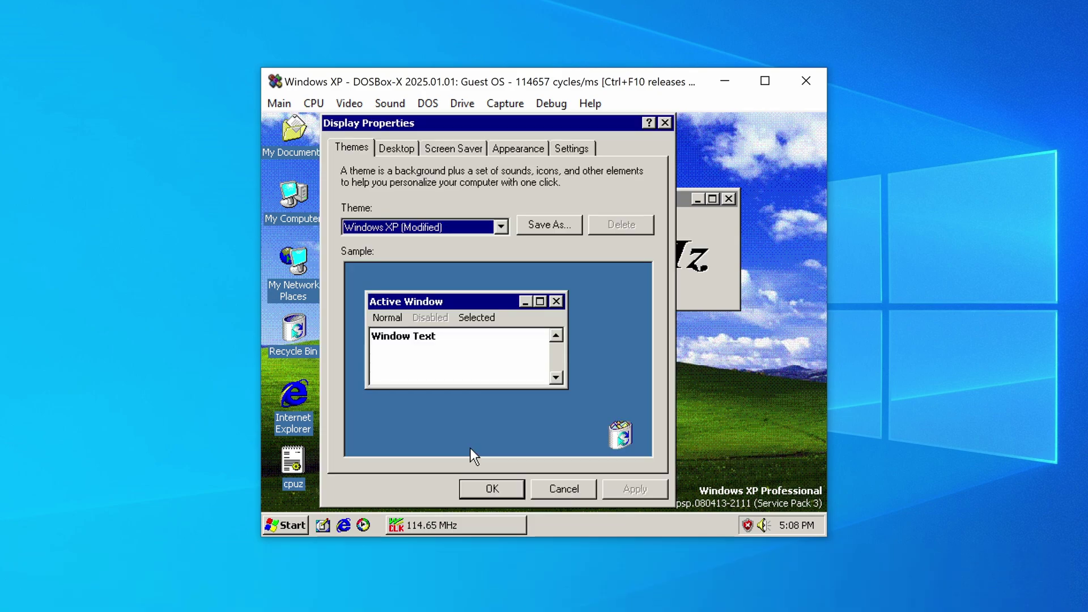
click(570, 148)
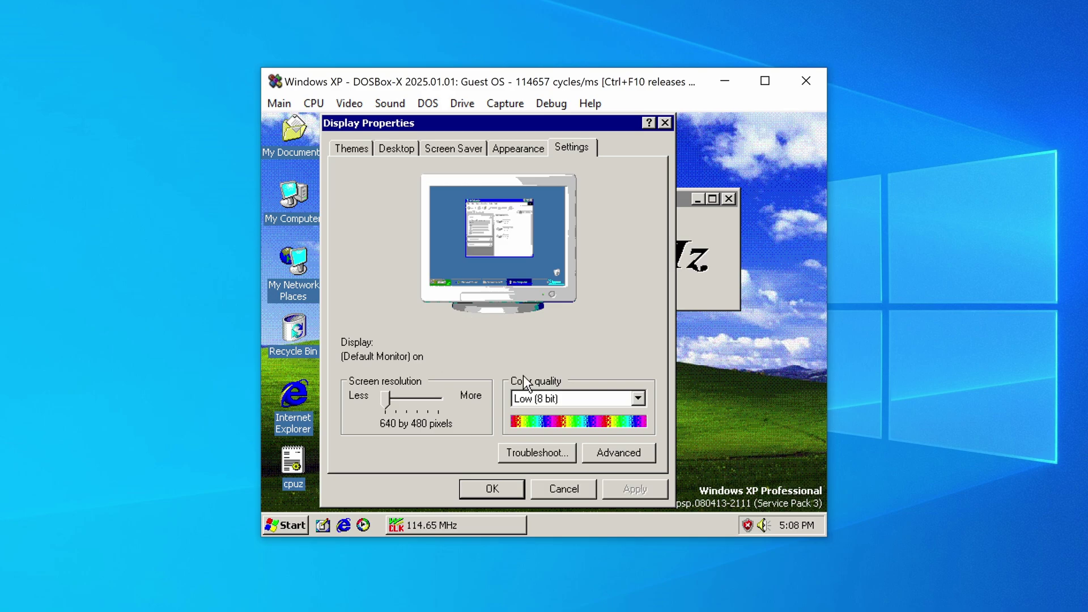
click(532, 399)
click(548, 434)
click(623, 485)
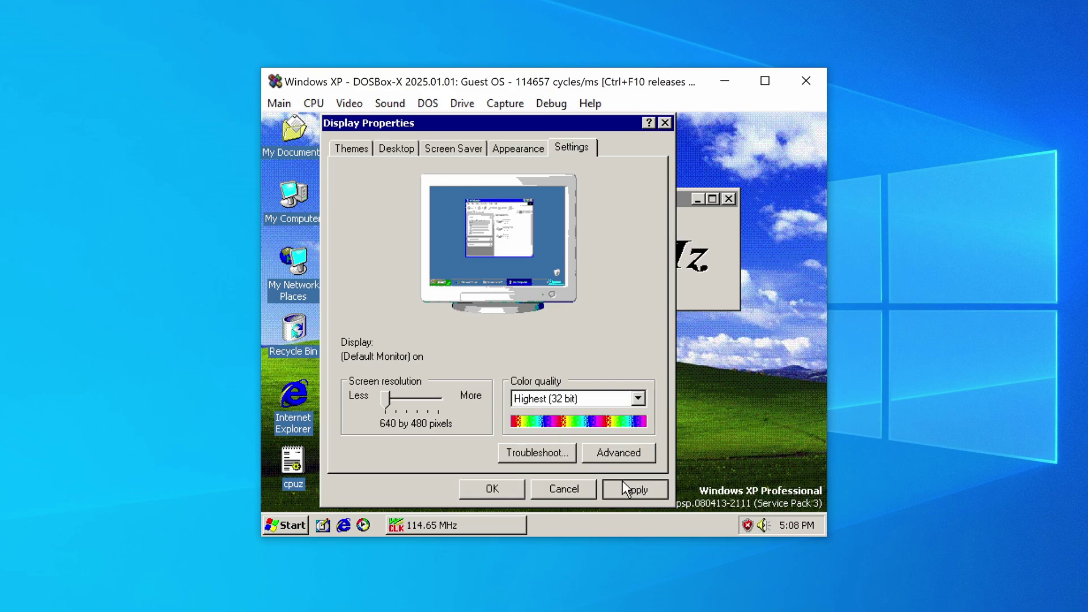
click(538, 260)
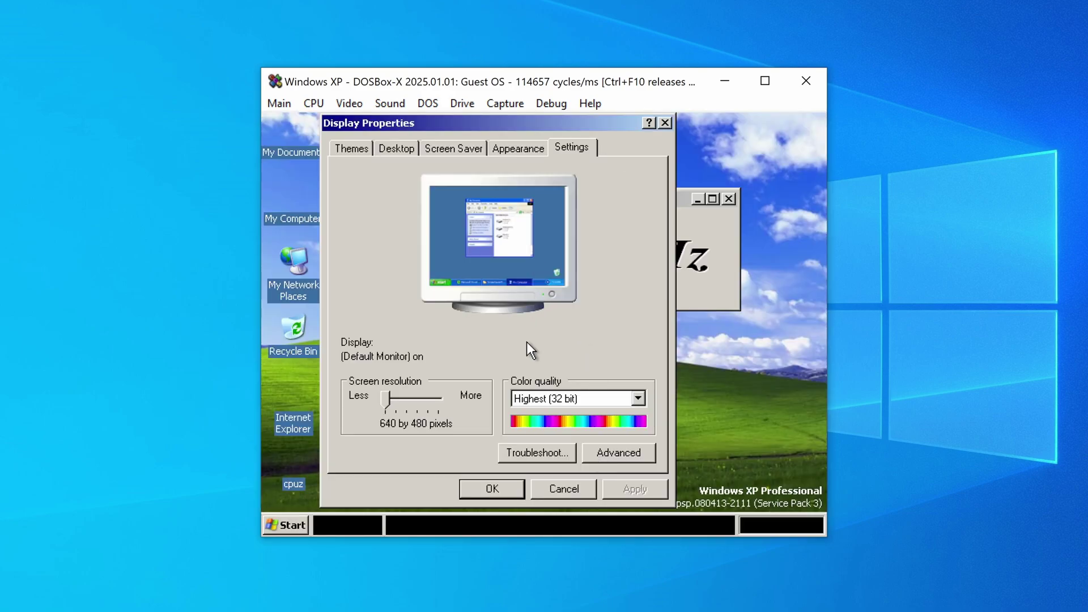
click(503, 479)
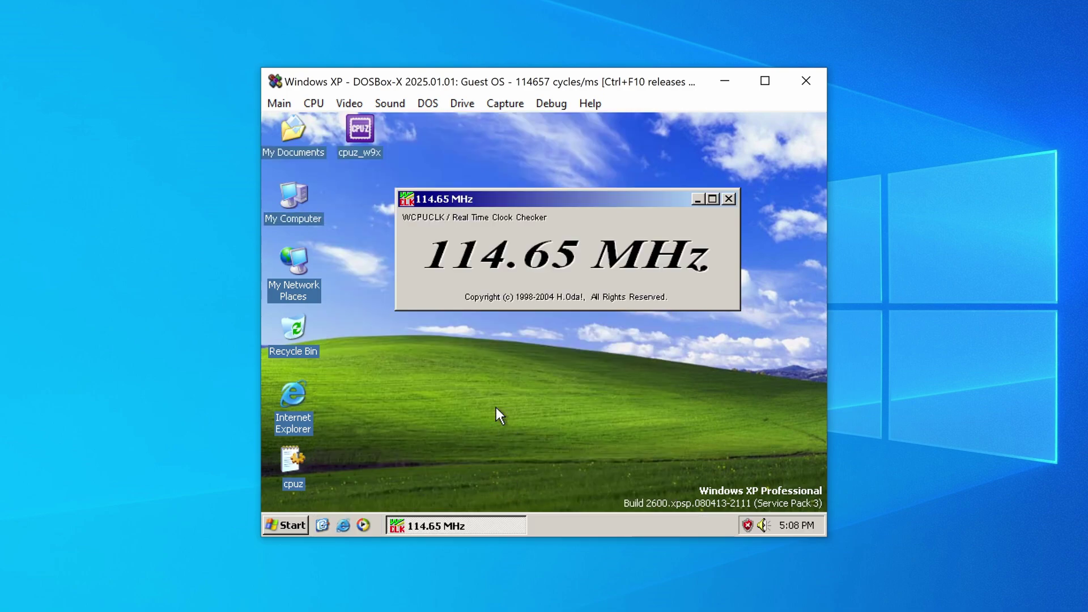
Step: Release the mouse from the guest and set the emulated CPU speed to Pentium 133MHz (~71240 cycles)
key(ctrl+F10)
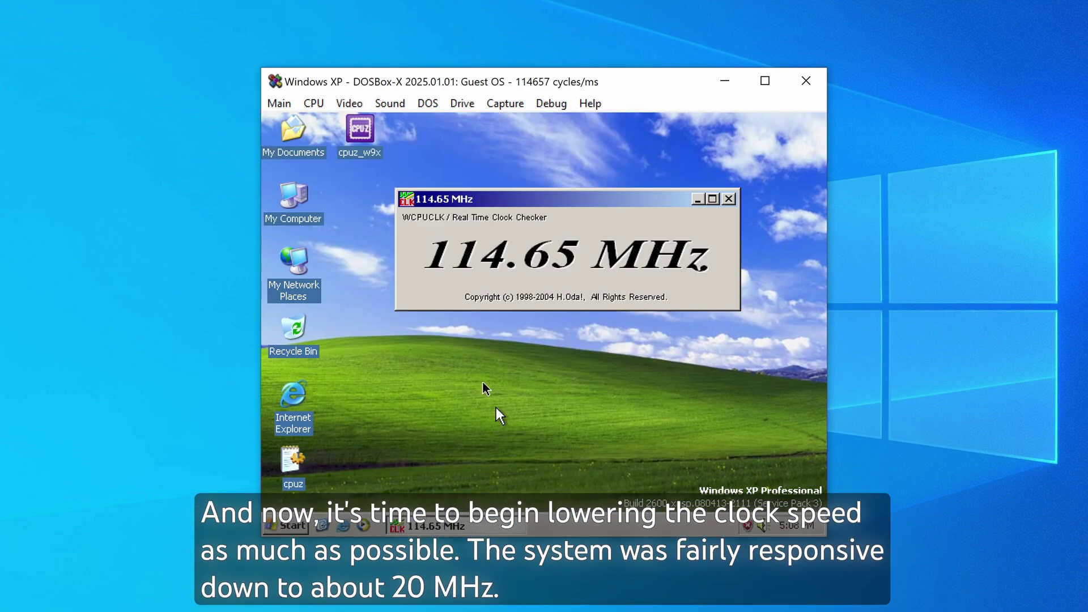
click(315, 104)
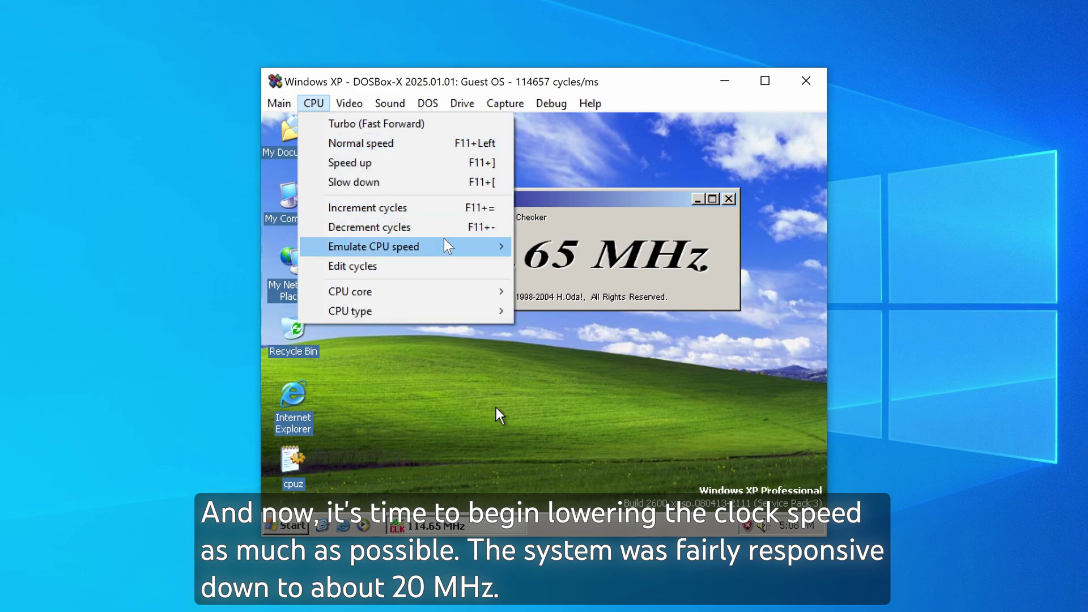
mouse_move(444, 246)
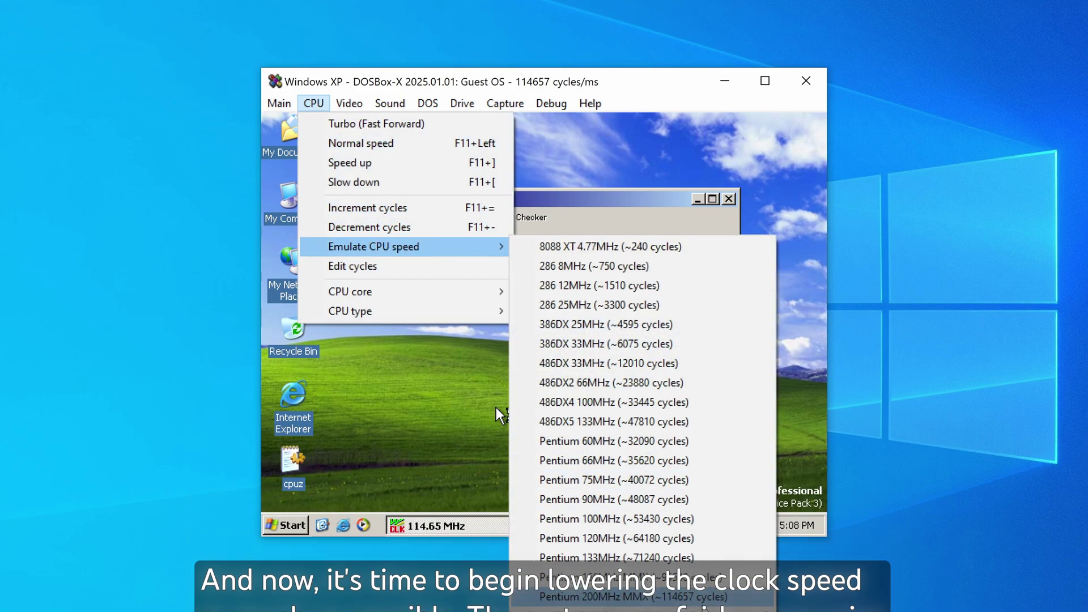
click(698, 558)
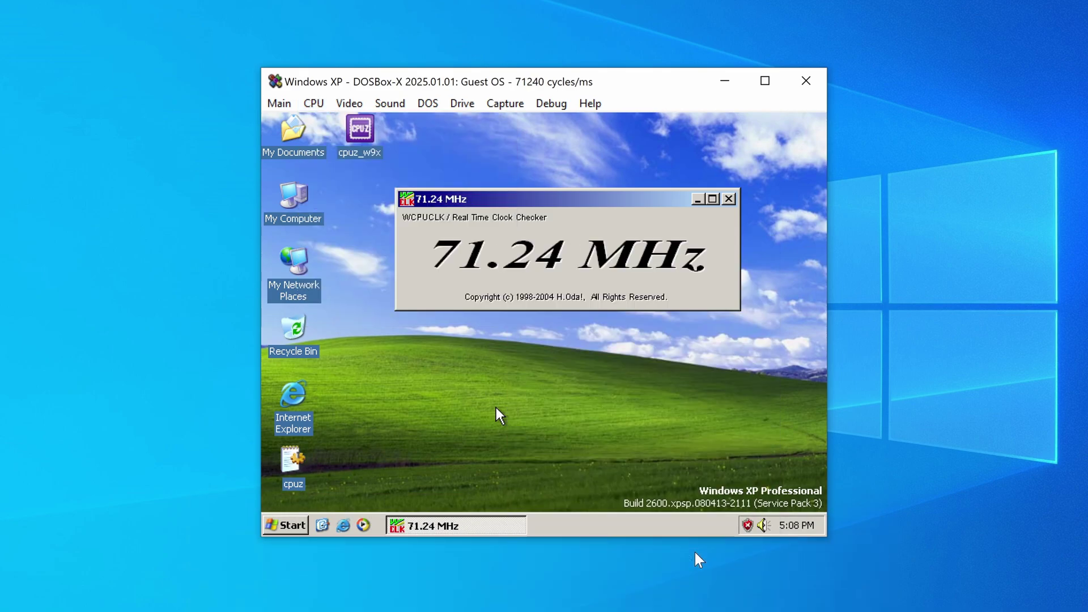
Step: Lower the emulated CPU speed to Pentium 75MHz (~40072 cycles)
click(313, 103)
mouse_move(437, 247)
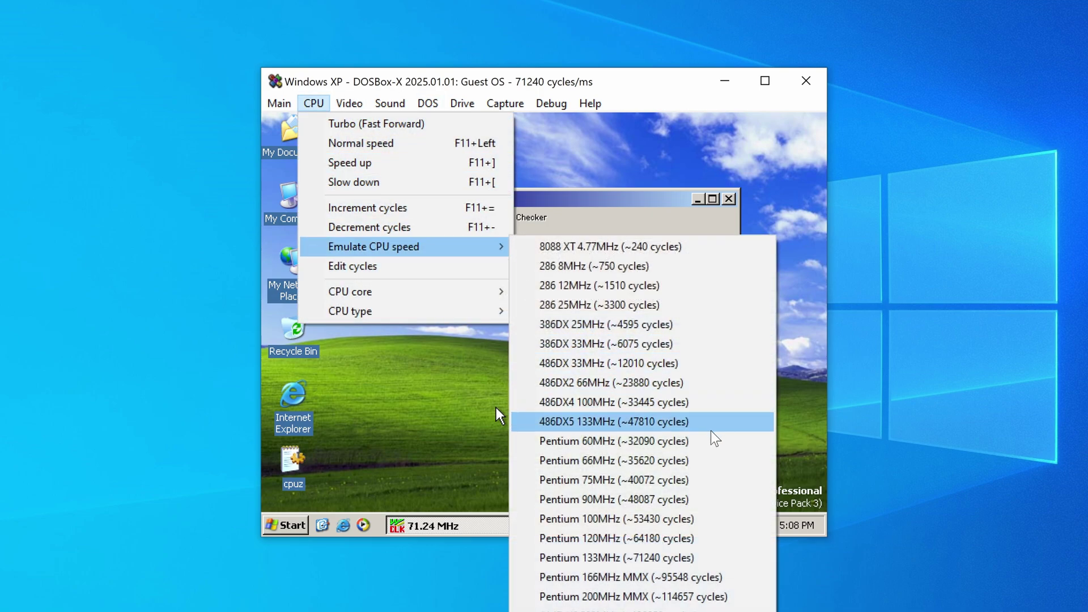
click(672, 479)
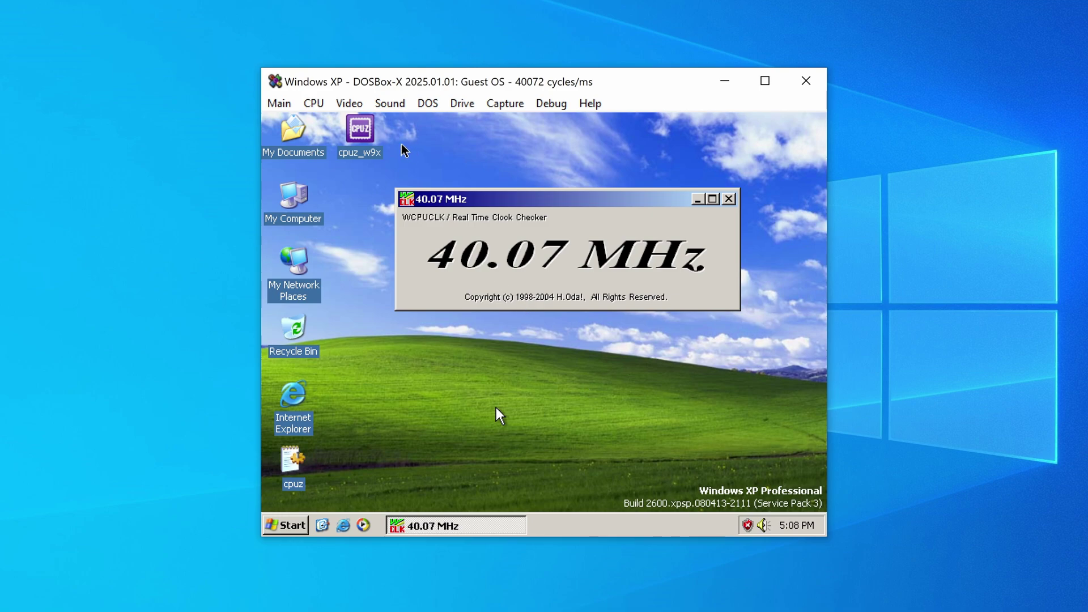
Step: Lower the emulated CPU speed to 486DX2 66MHz (~23880 cycles)
click(313, 104)
mouse_move(481, 248)
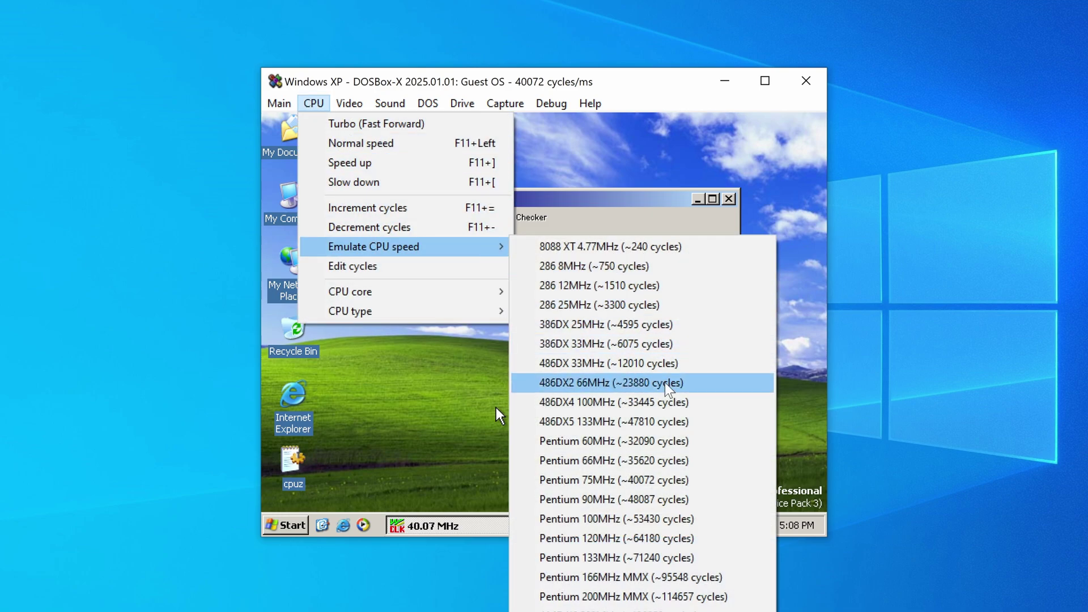
click(673, 385)
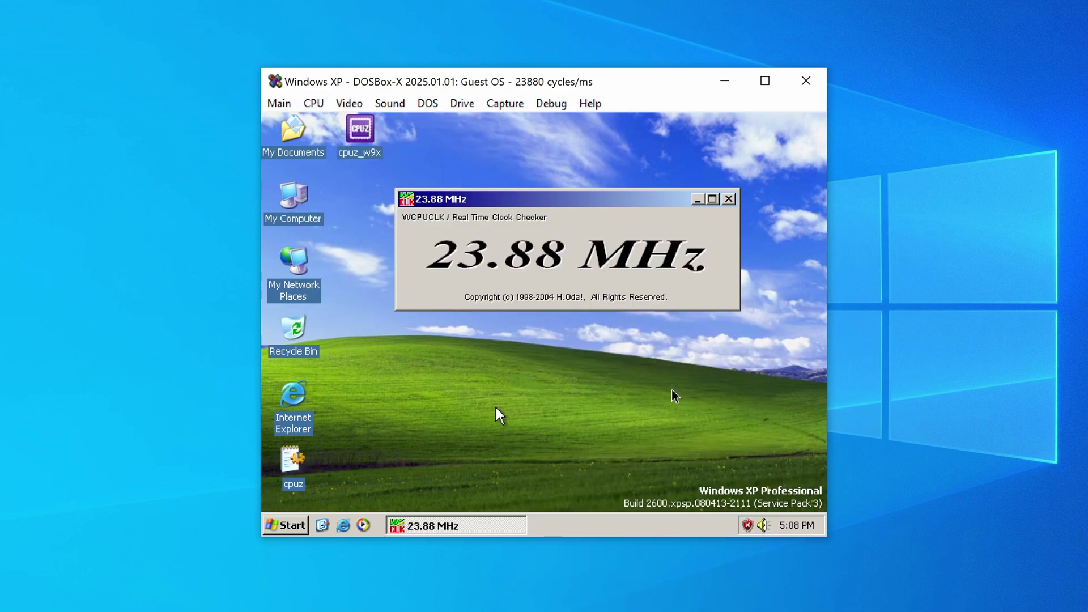
Step: Test the guest's responsiveness with the Start menu and move the clock checker window slightly right and down on the desktop
click(368, 196)
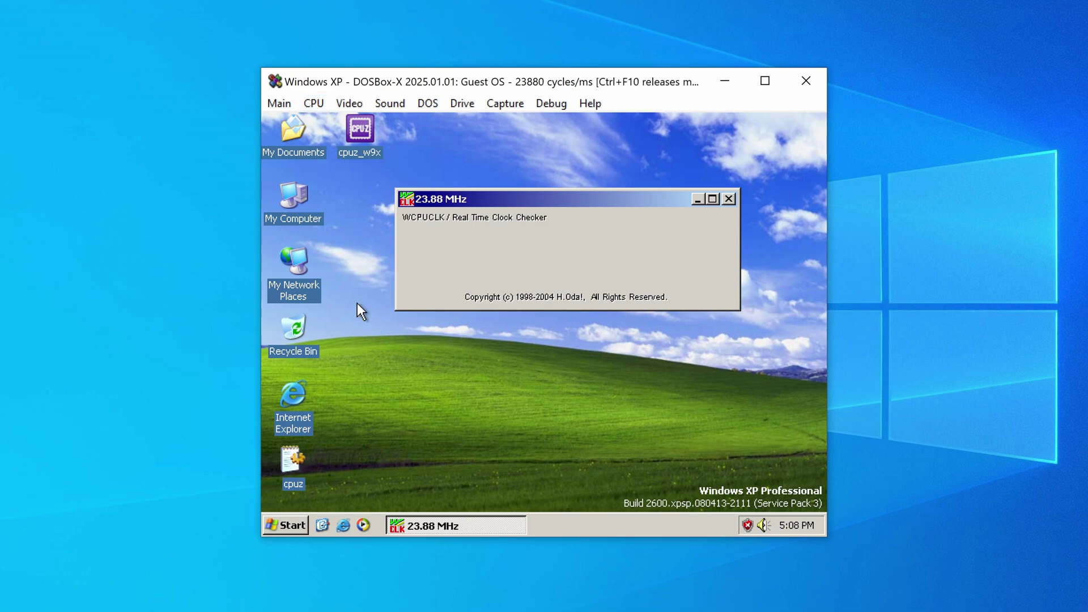
click(277, 525)
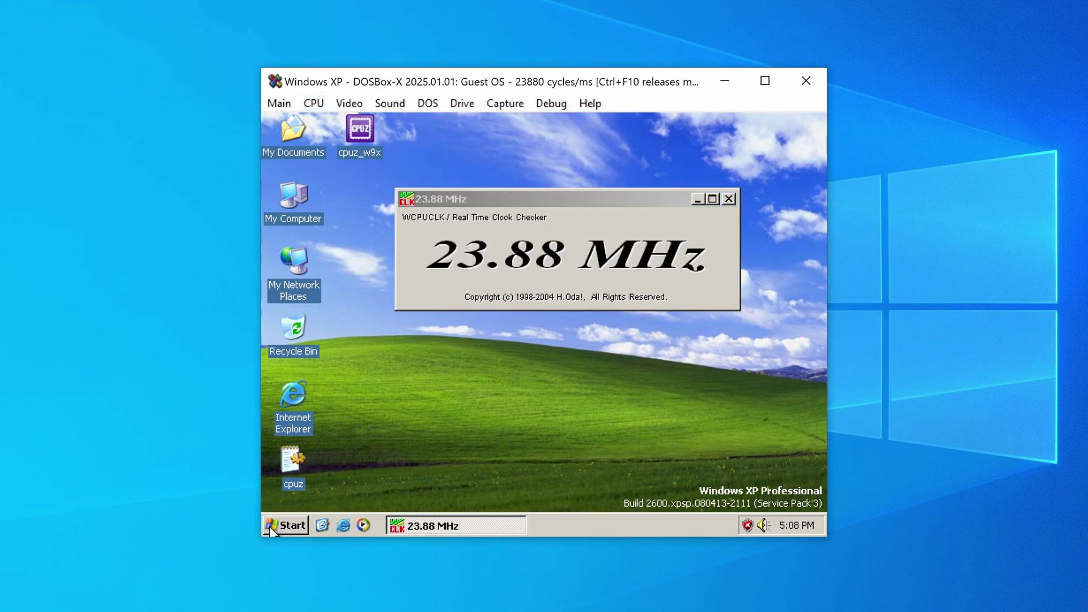
click(603, 361)
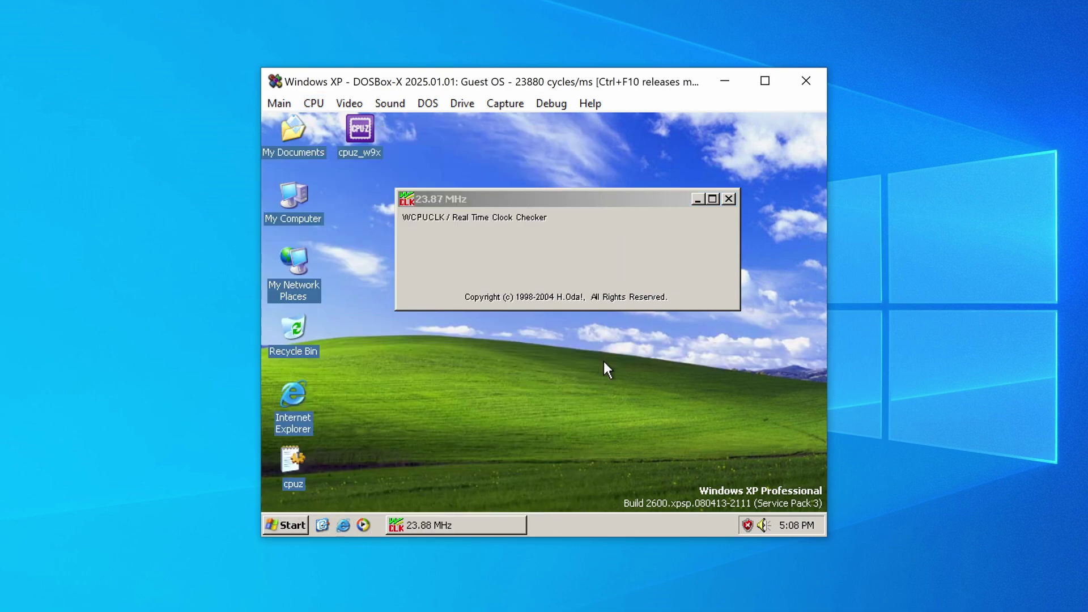
drag(416, 262, 532, 202)
Step: Release the mouse from the guest and lower the emulated CPU speed to 386DX 33MHz (~6075 cycles)
key(ctrl+F10)
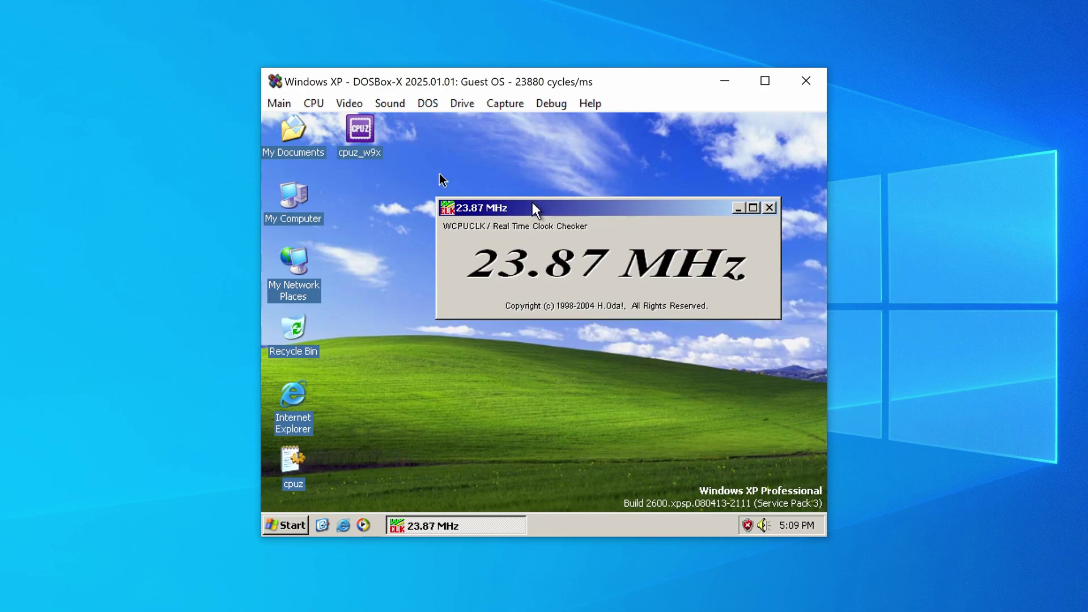
click(315, 100)
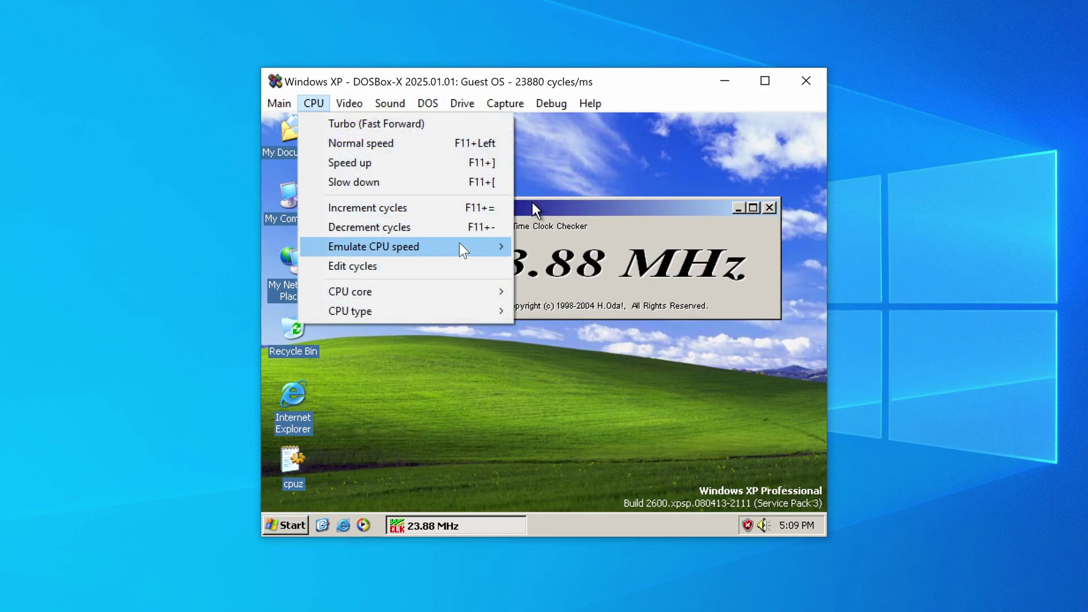
mouse_move(461, 245)
click(702, 343)
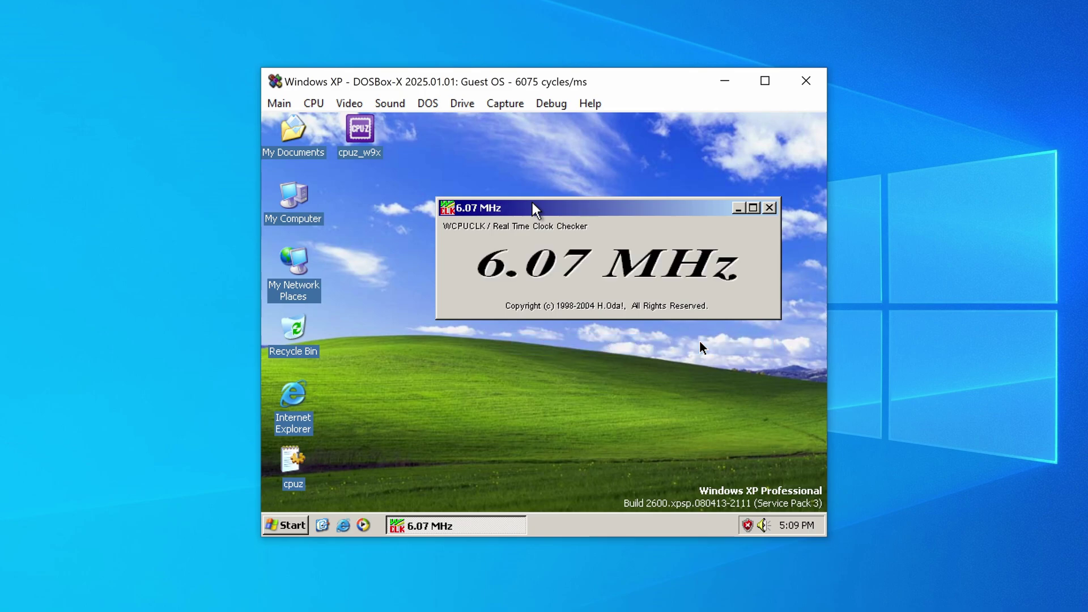
Step: Lower the emulated CPU speed to 286 25MHz (~3300 cycles)
click(315, 106)
mouse_move(460, 245)
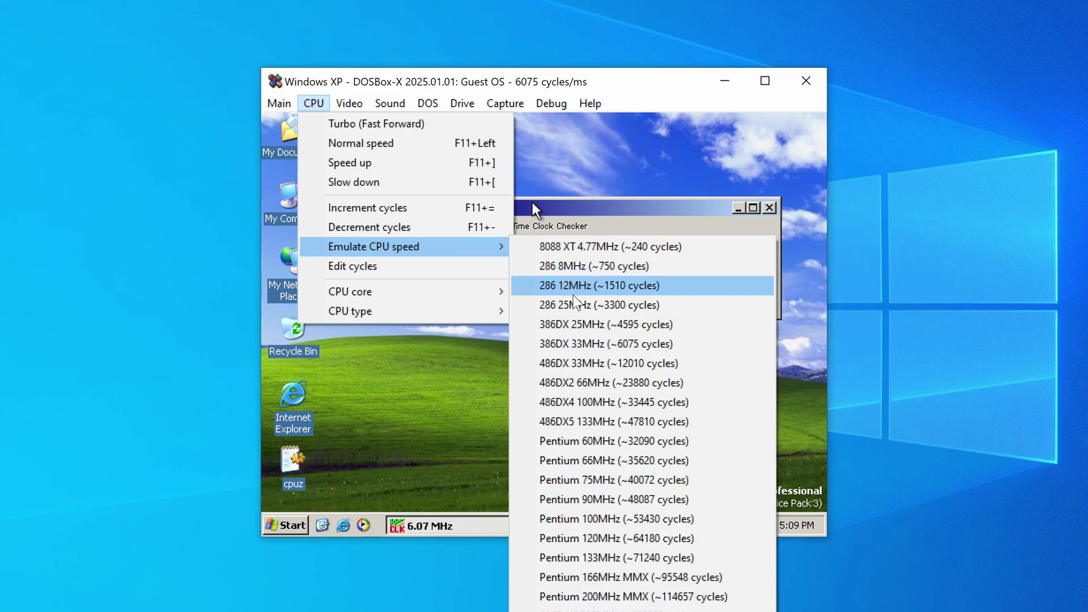
click(511, 308)
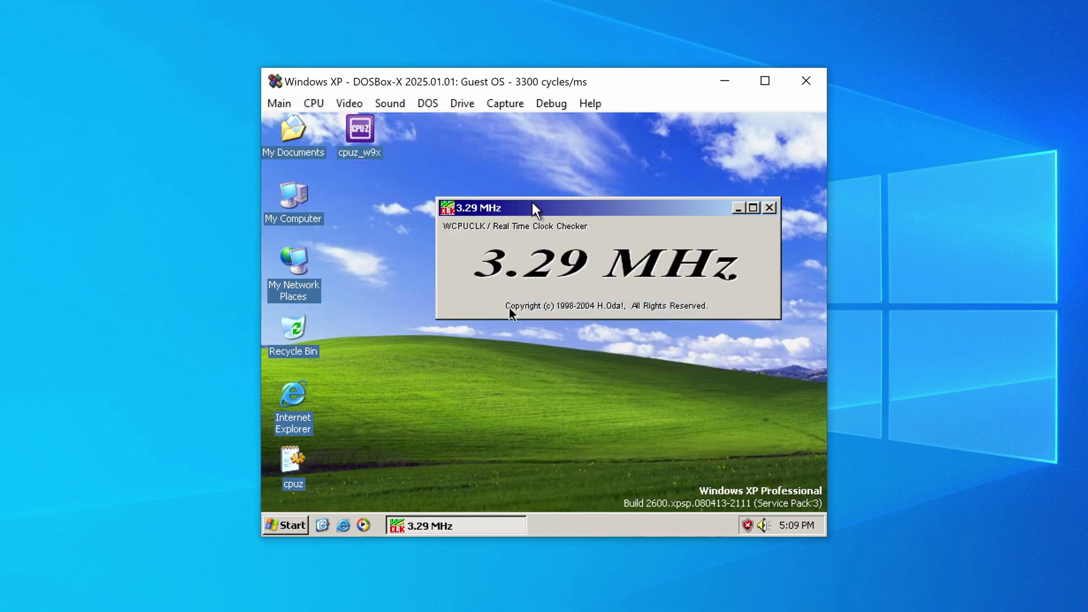
Step: Lower the emulated CPU speed to 286 12MHz (~1510 cycles)
click(314, 103)
mouse_move(492, 182)
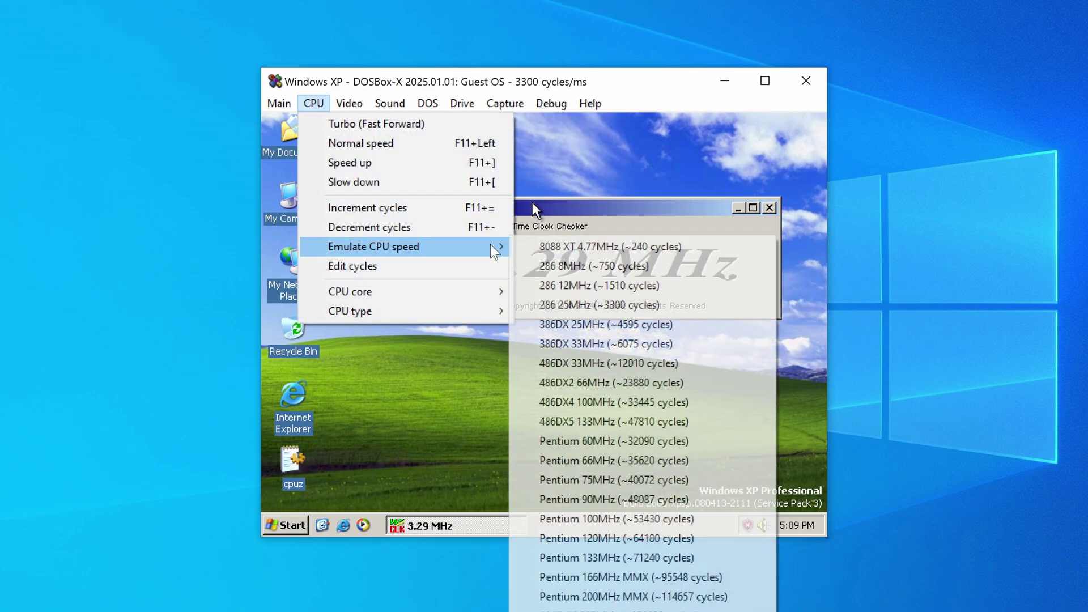
click(592, 282)
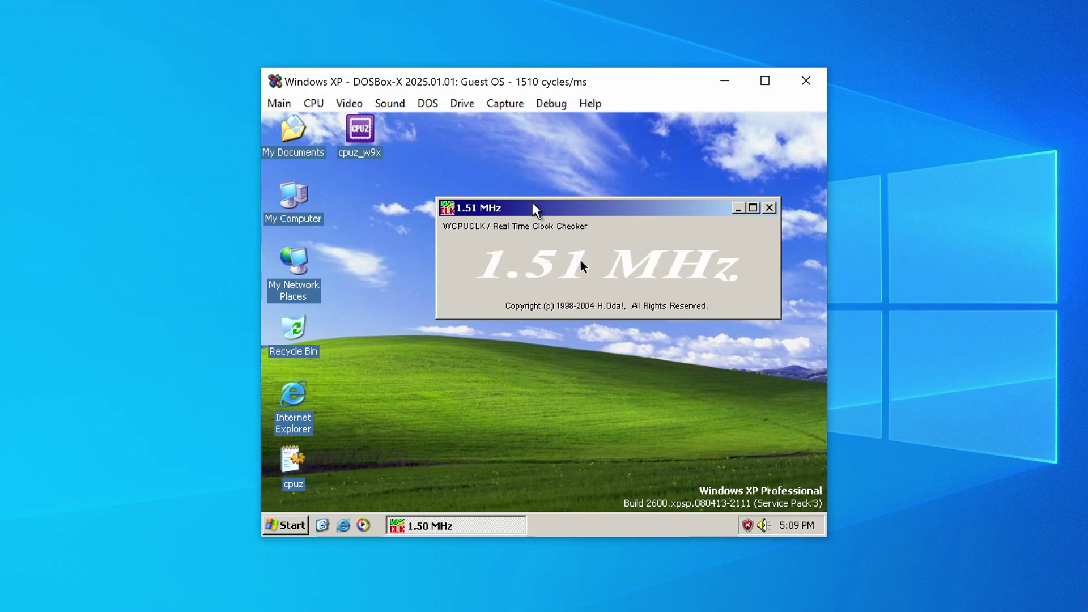
Step: Lower the emulated CPU speed to 286 8MHz (~750 cycles) and capture the mouse in the guest
click(307, 105)
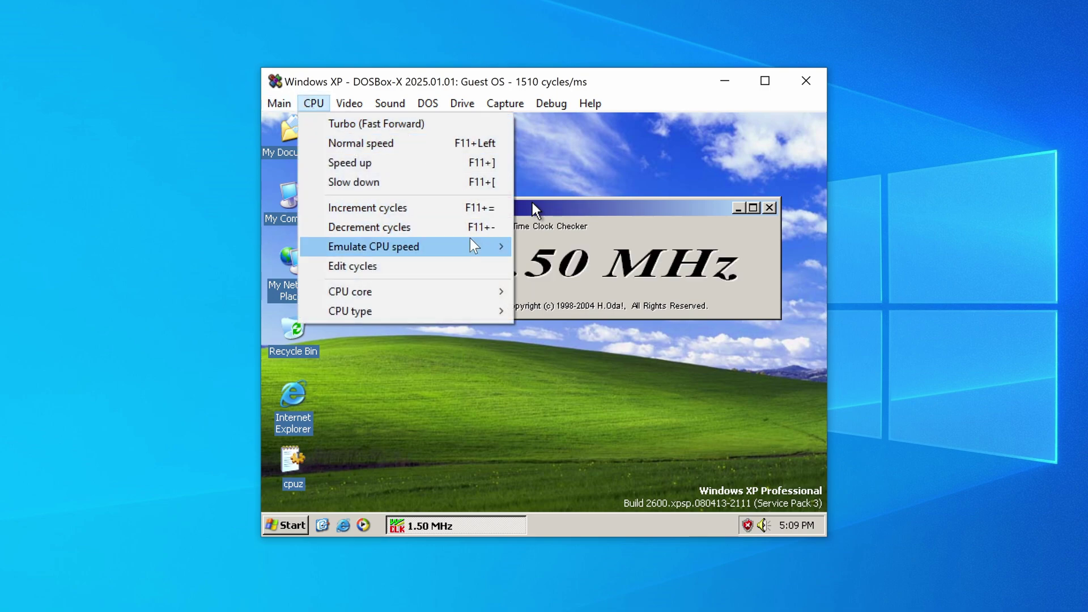
mouse_move(498, 246)
click(563, 266)
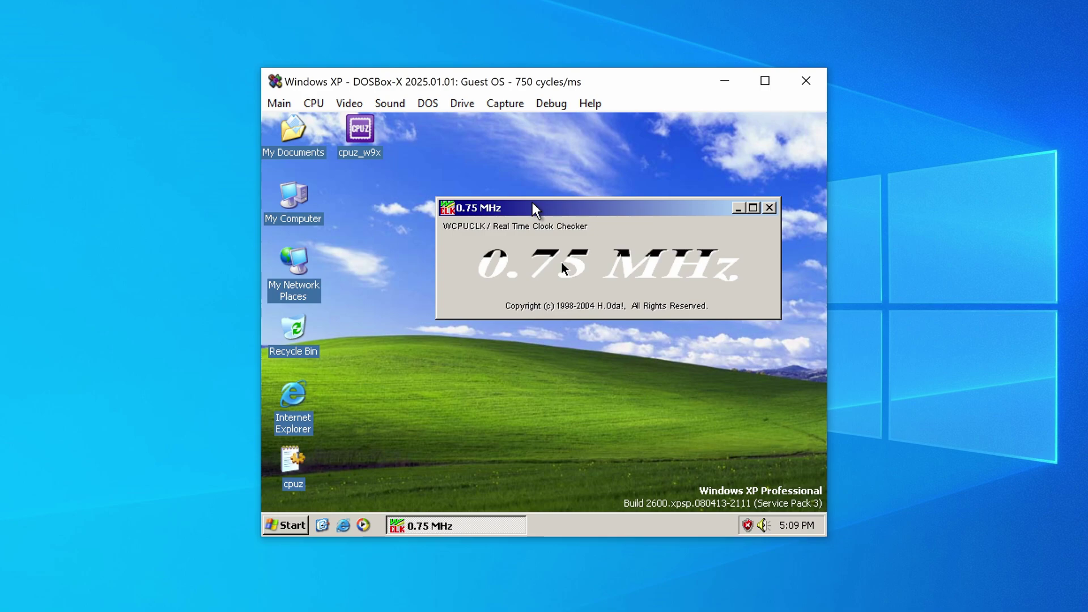
click(532, 202)
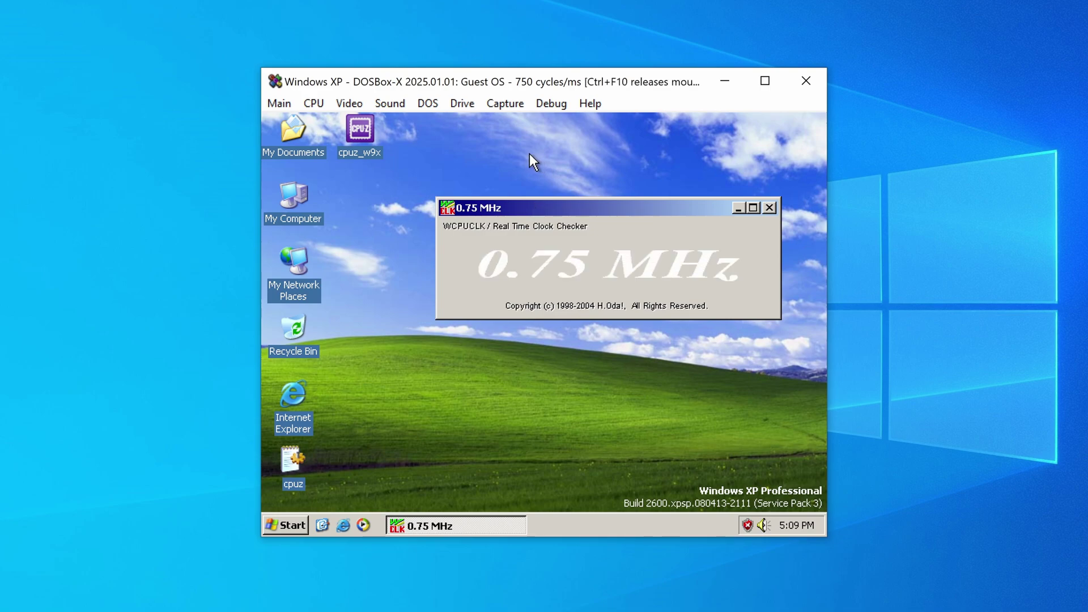
Step: Release the mouse from the guest and lower the emulated CPU speed to 8088 XT 4.77MHz (~240 cycles)
key(ctrl+F10)
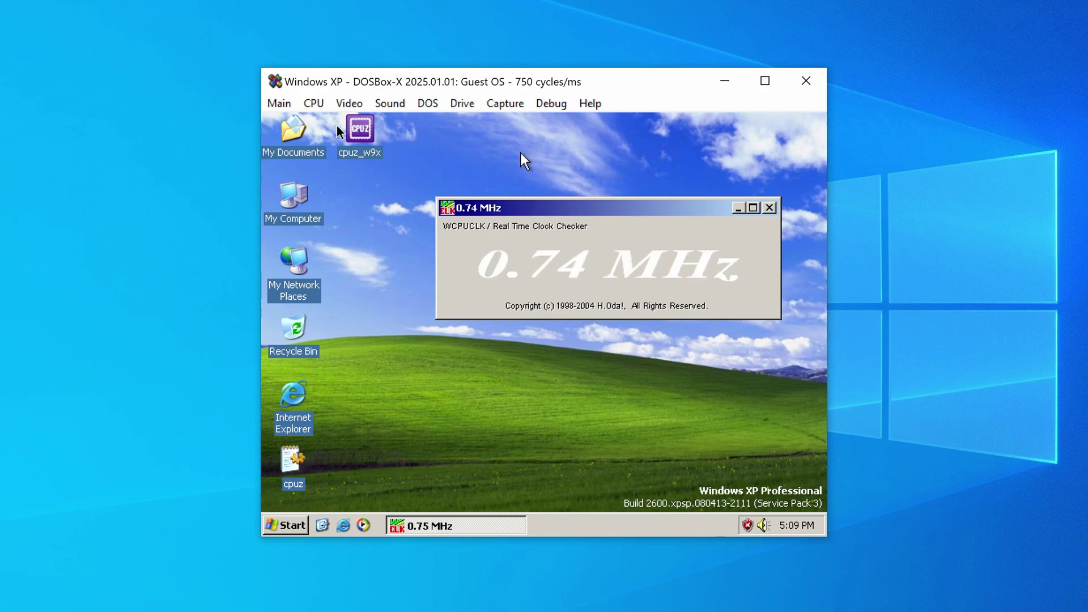
click(315, 105)
mouse_move(439, 246)
click(549, 245)
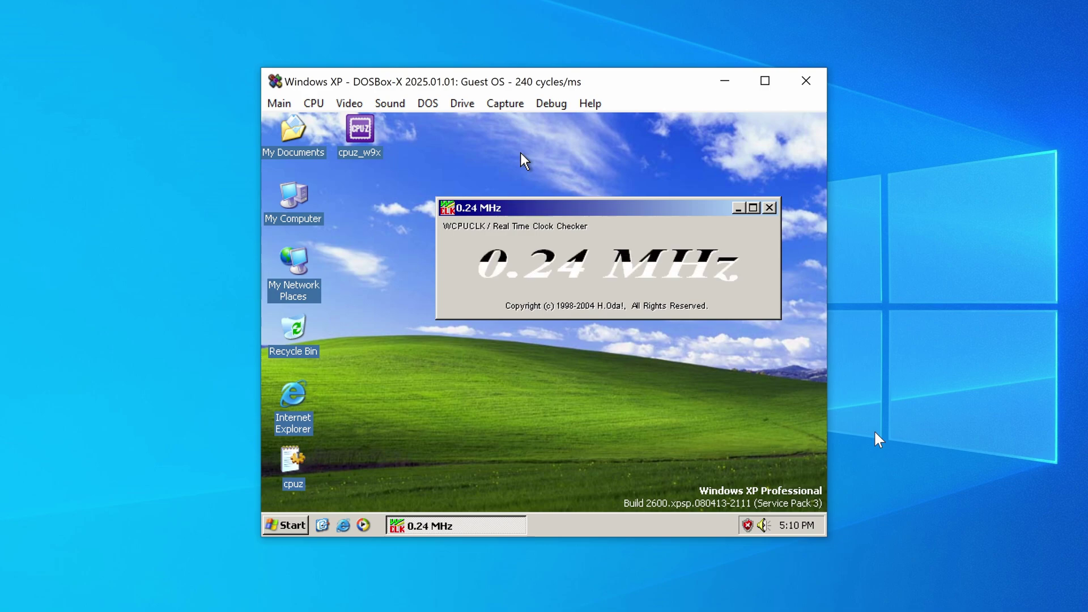
Step: Edit the fixed CPU cycles value directly to take the guest below the slowest preset, and confirm it
click(313, 103)
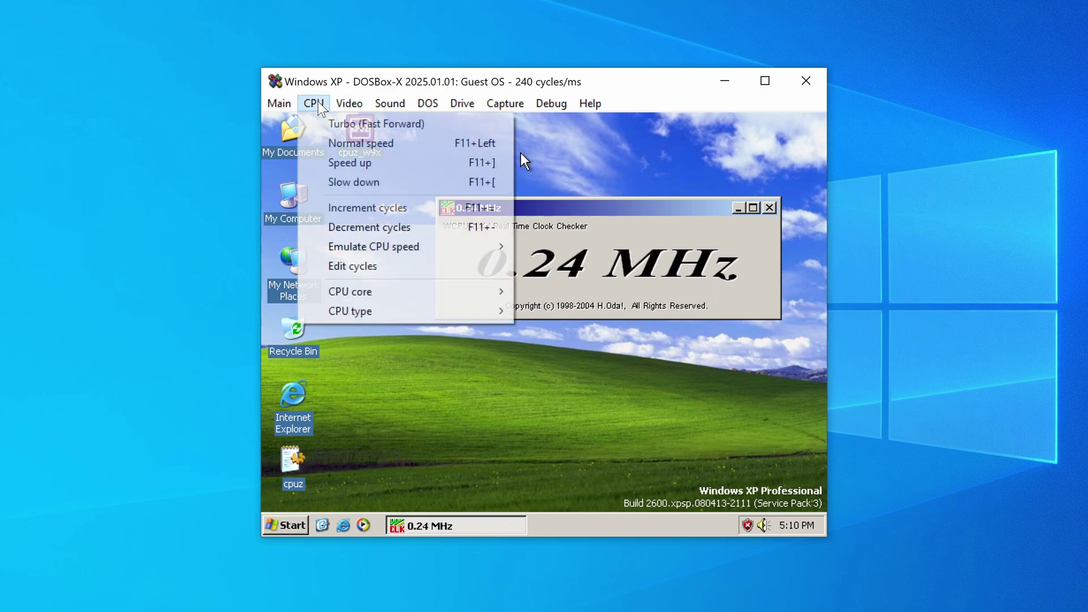
click(357, 264)
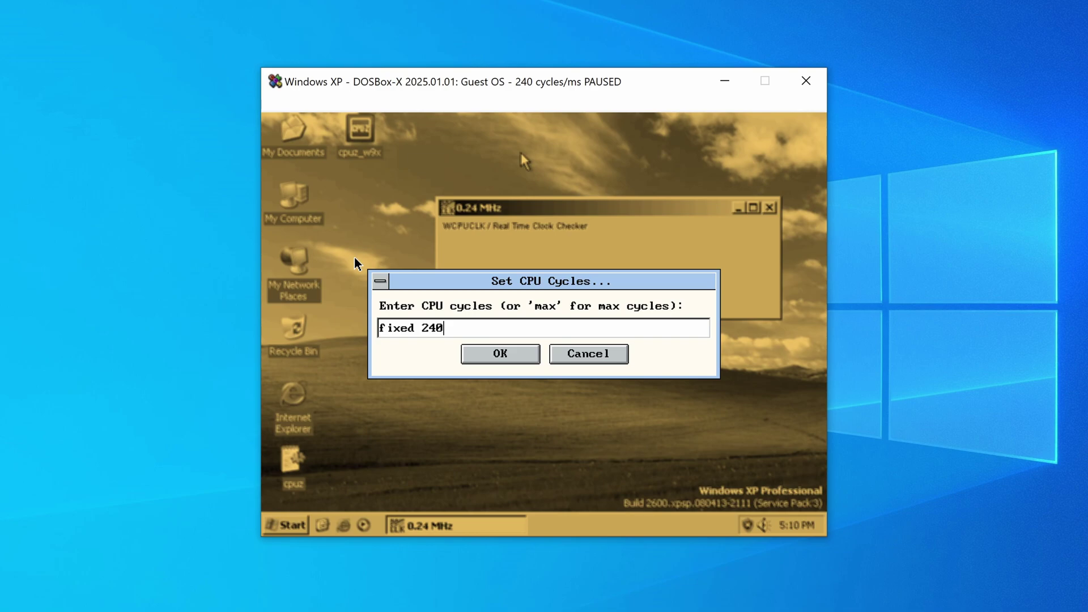
key(Return)
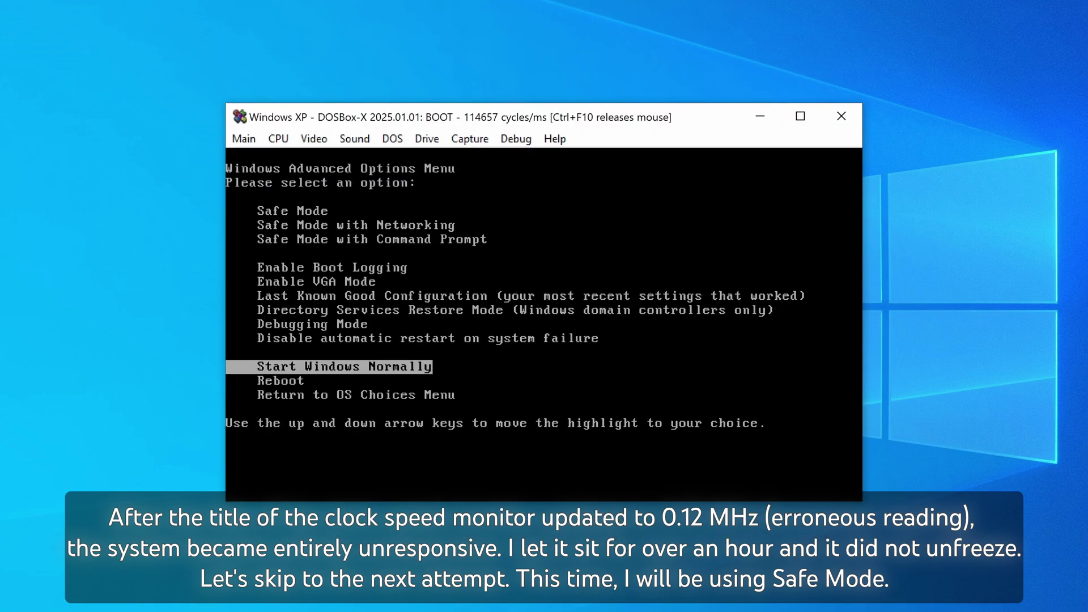
Step: Boot Windows XP in Safe Mode with Command Prompt from the Windows Advanced Options Menu
key(Up)
key(Up)
key(Up)
key(Up)
key(Up)
key(Up)
key(Up)
key(Return)
key(Return)
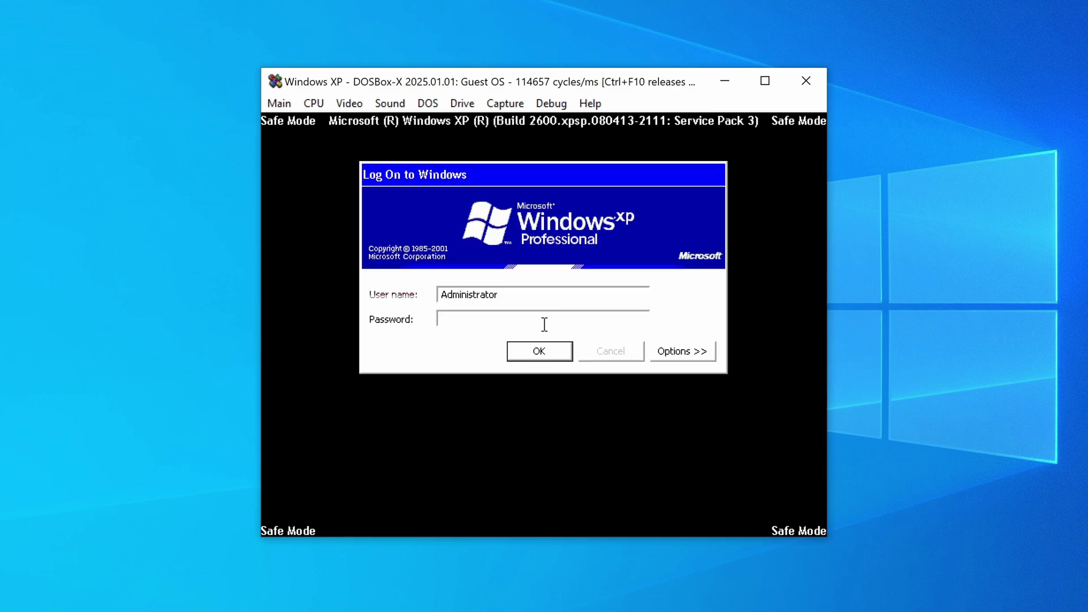
Step: Log on to the Administrator account and launch C:\wcpuclk\wcpuclk from the command prompt
key(Return)
text(C:\wcpuclk\wcpuclk)
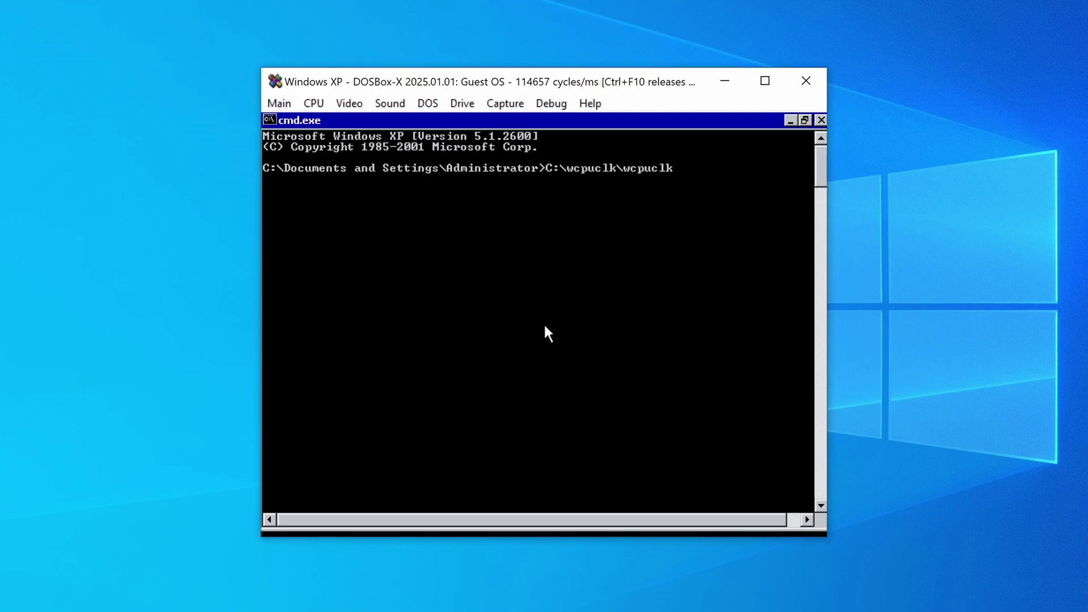
key(Return)
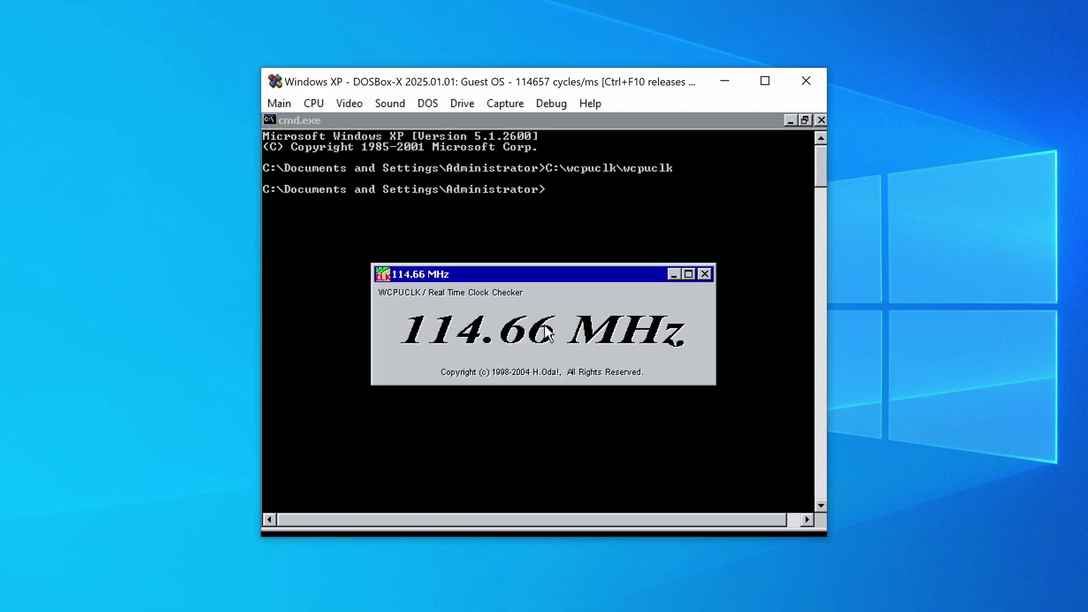
Step: Close the command prompt window while keeping WCPUCLK running, and release the mouse from the guest
click(821, 120)
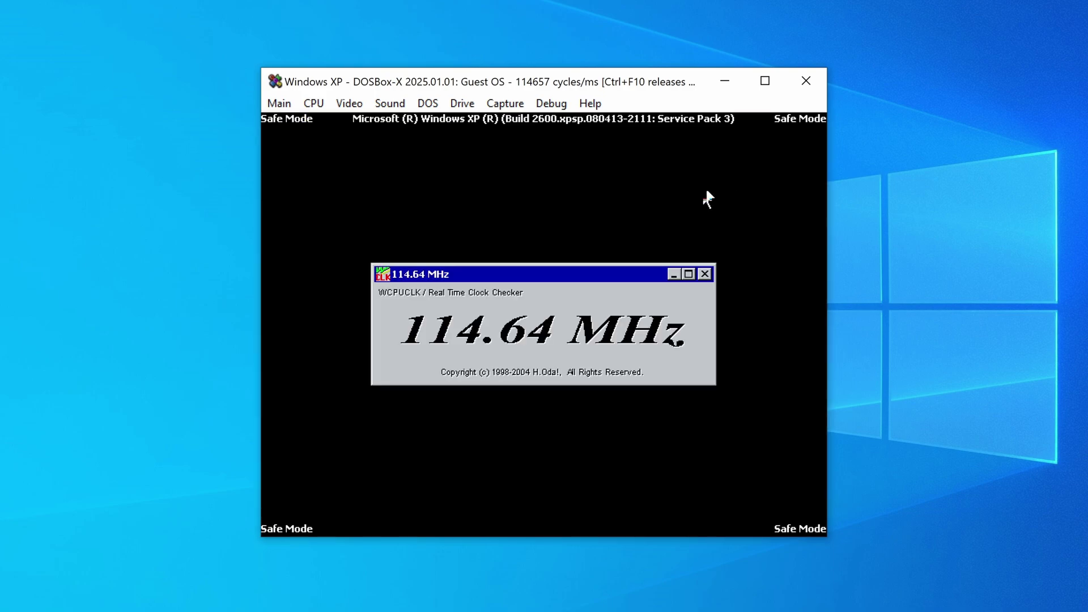
click(616, 261)
key(ctrl+F10)
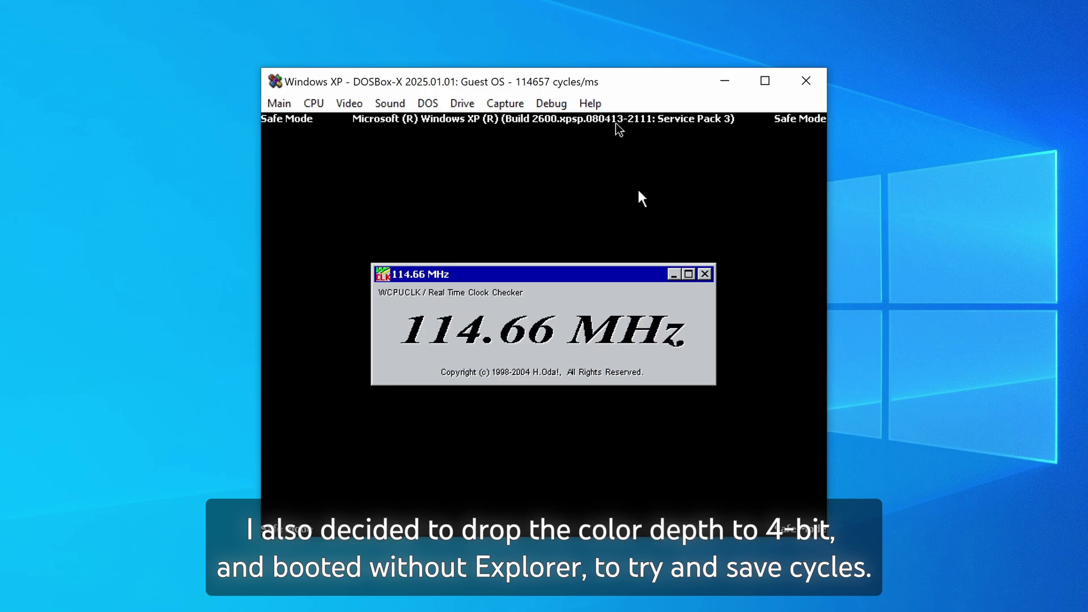
Step: Lower the emulated CPU speed to Pentium 166MHz MMX (~95548 cycles), followed by Pentium 133MHz (~71240 cycles)
click(315, 105)
click(430, 226)
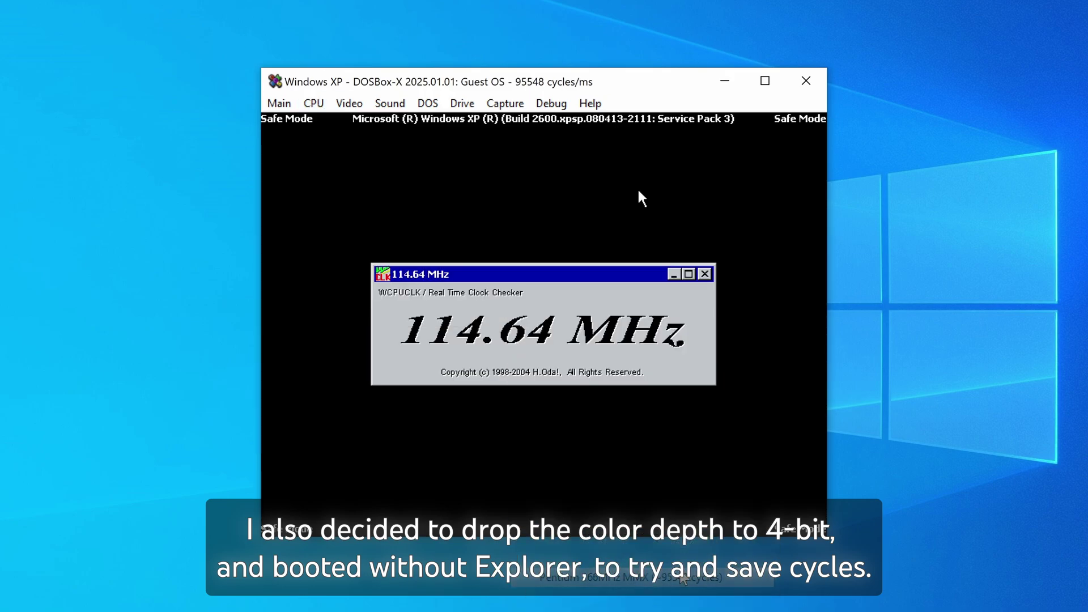
click(315, 103)
mouse_move(431, 245)
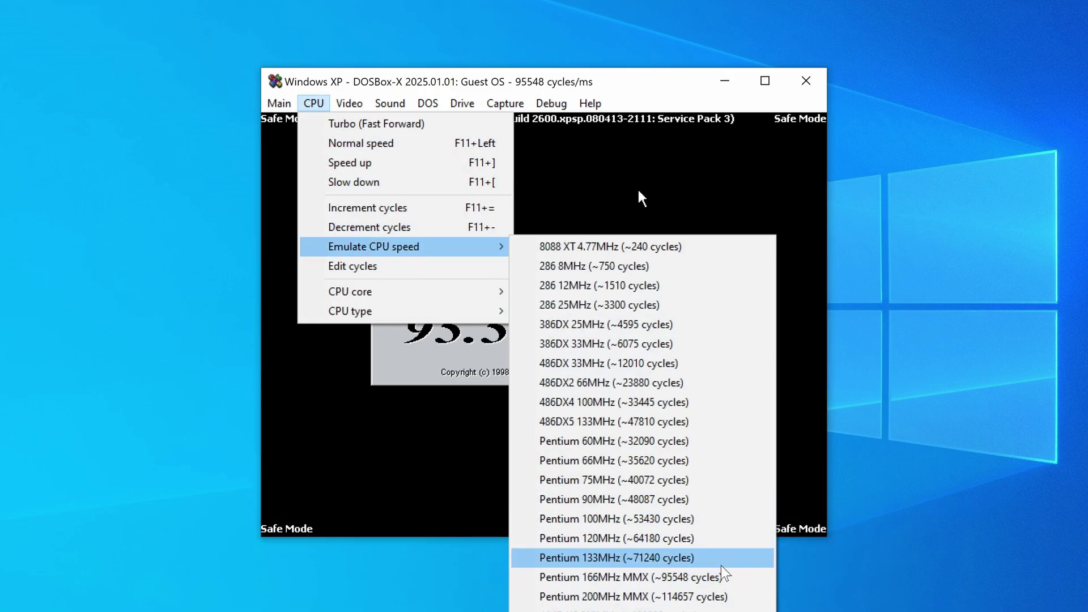
click(651, 556)
Step: Lower the emulated CPU speed to Pentium 100MHz (~53430 cycles), followed by Pentium 60MHz (~32090 cycles)
click(315, 103)
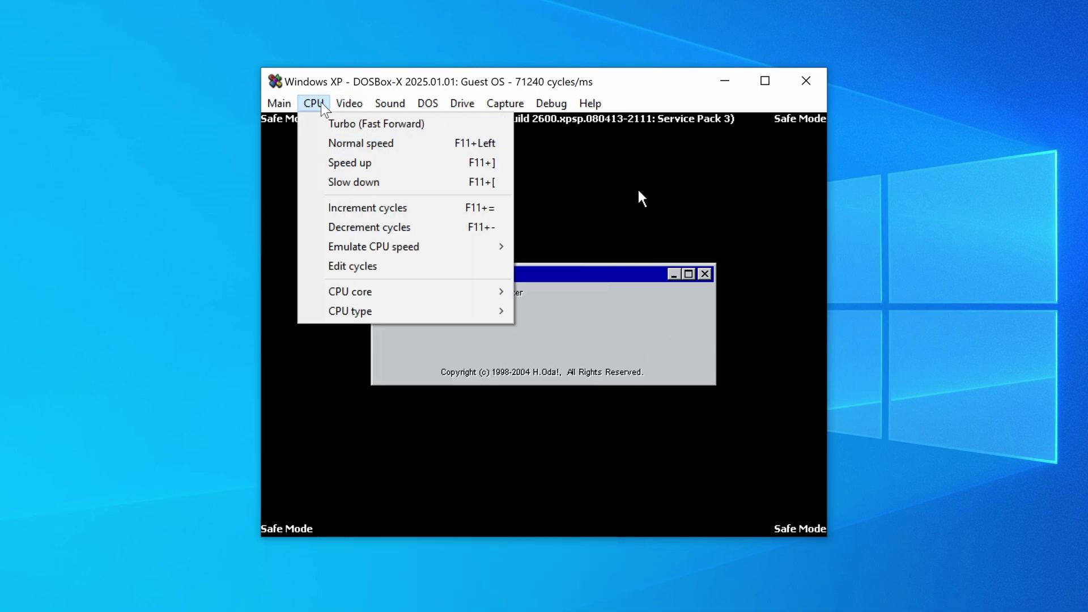
mouse_move(430, 246)
click(688, 525)
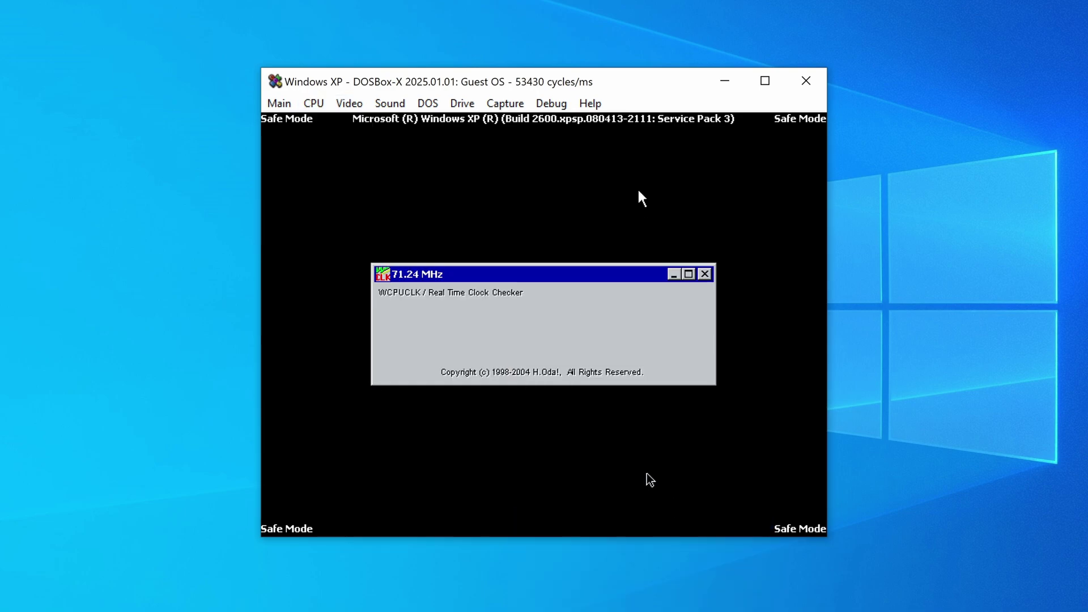
click(315, 103)
click(678, 441)
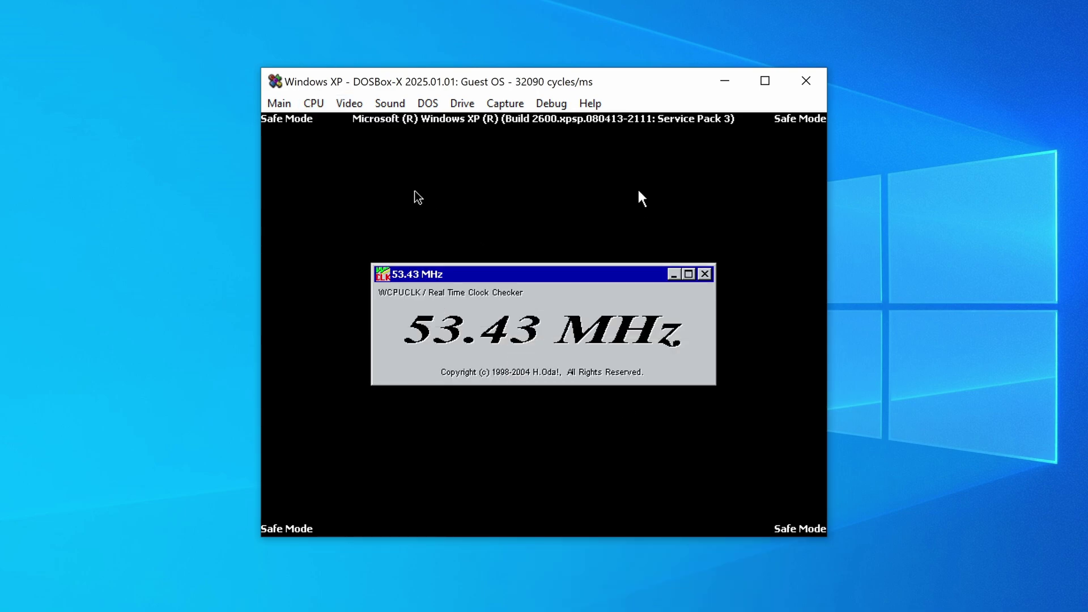
Step: Decrement the emulated CPU cycles repeatedly until they reach 2996 cycles/ms
click(315, 103)
click(476, 231)
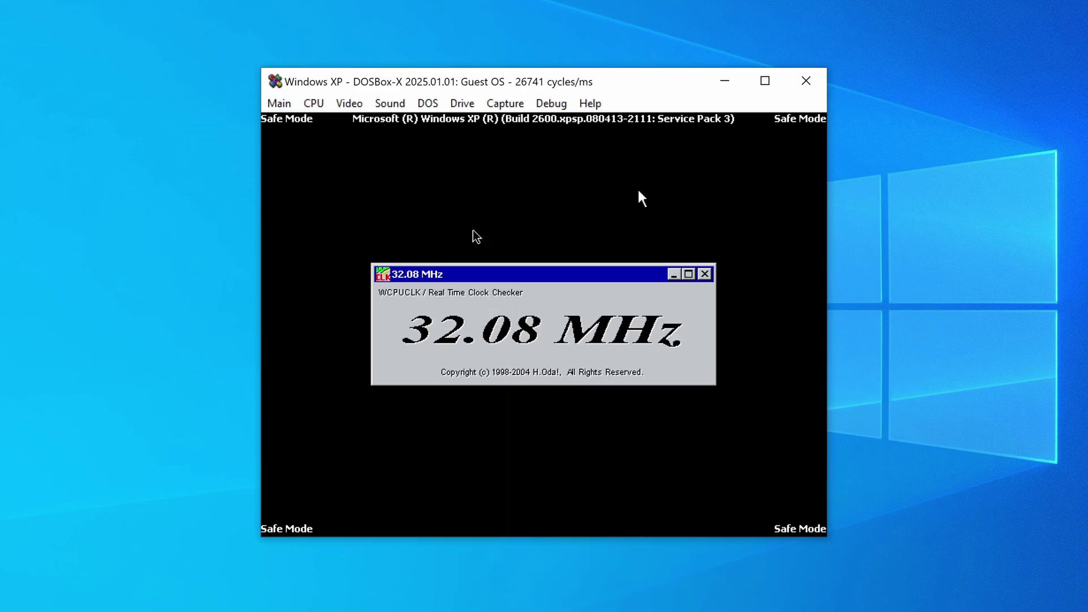
click(476, 236)
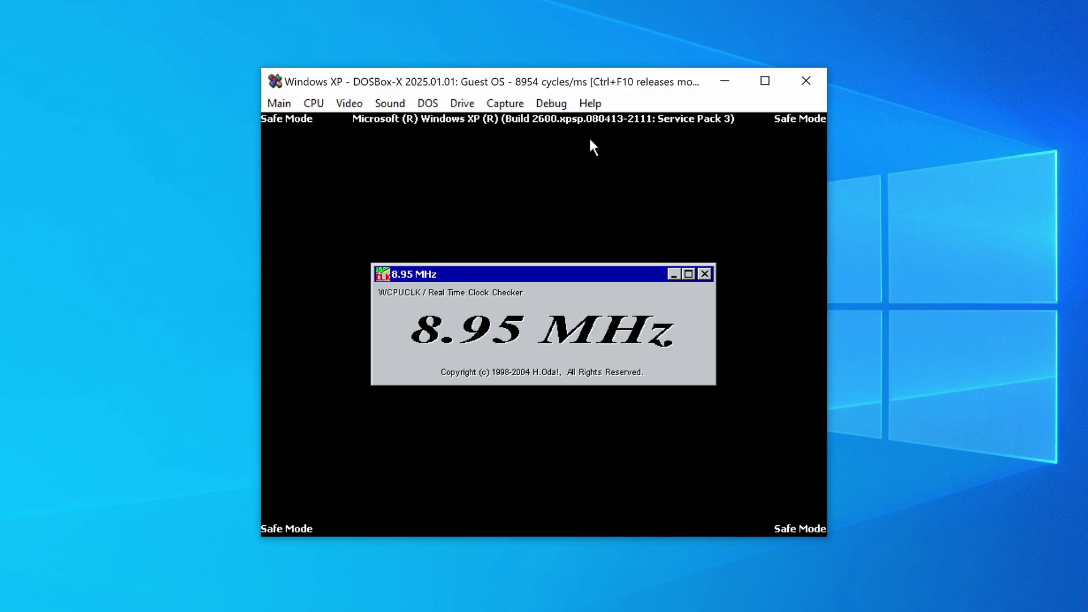
key(ctrl+F11)
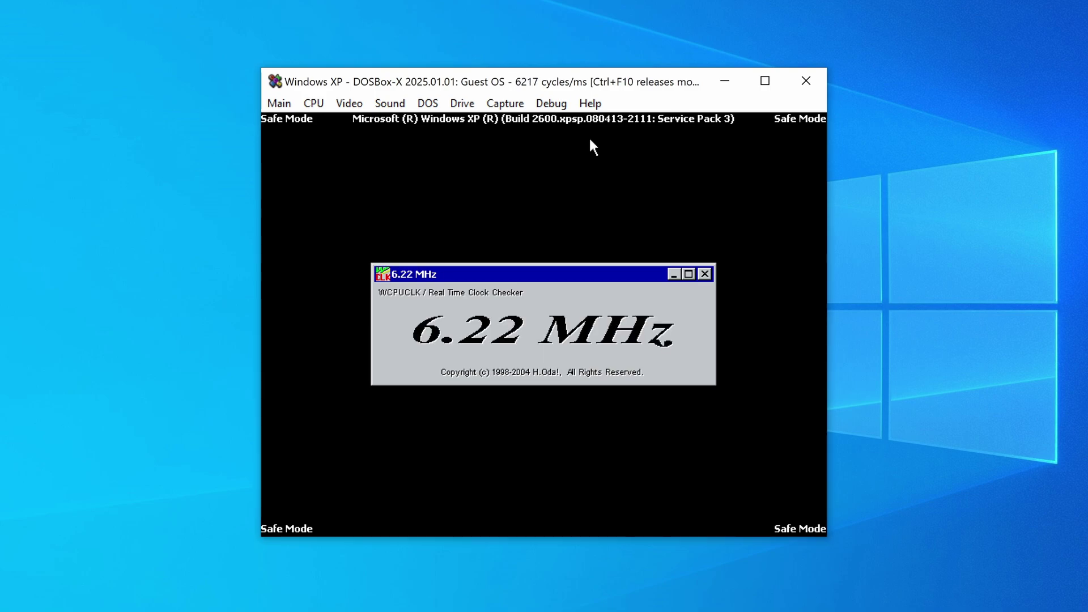
key(ctrl+F11)
key(ctrl+F11)
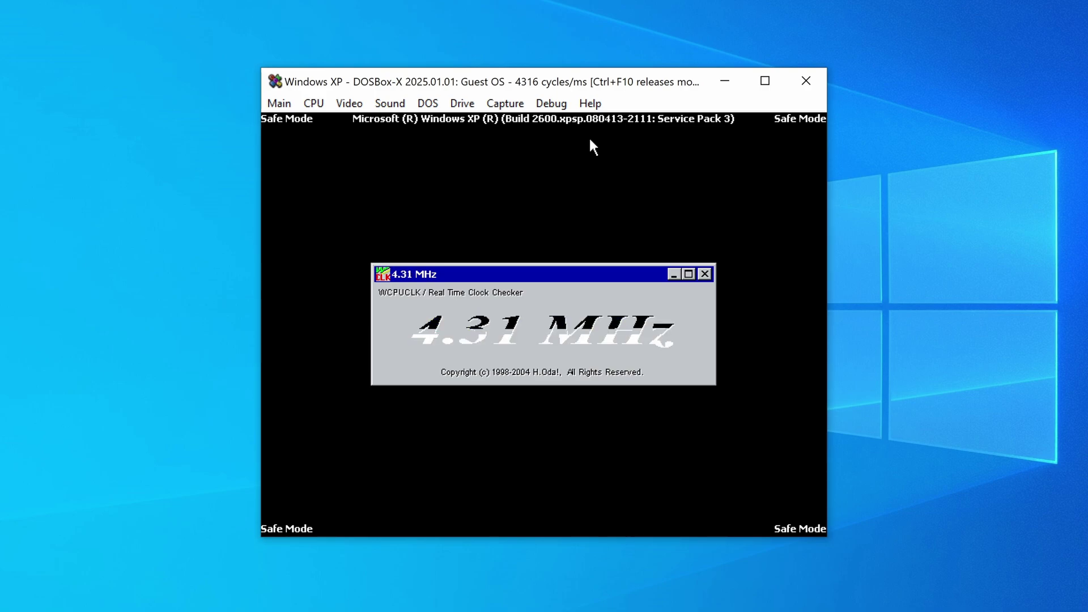
key(ctrl+F11)
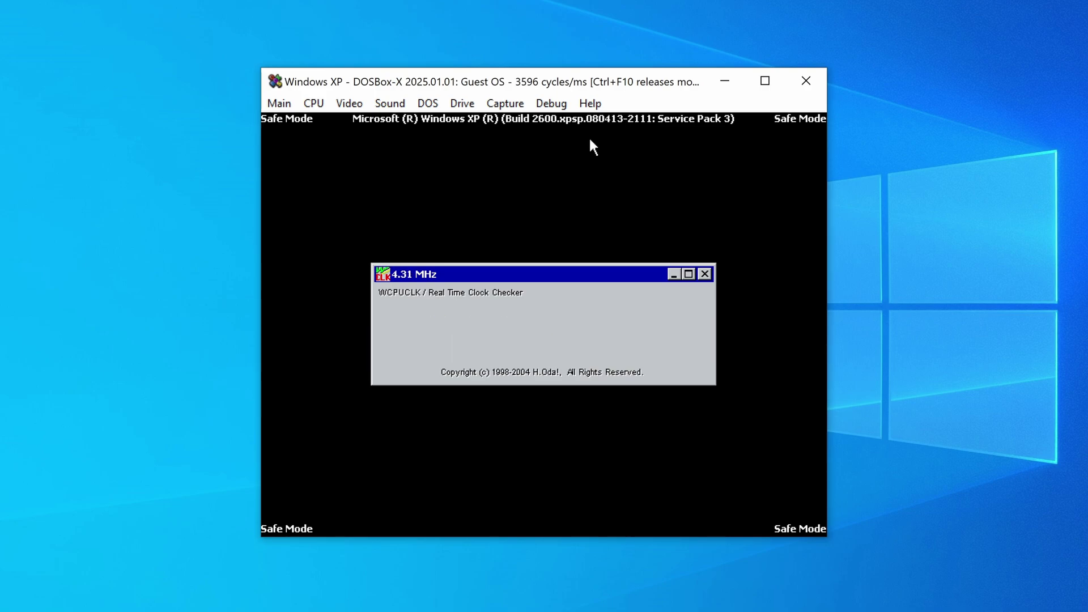
key(ctrl+F11)
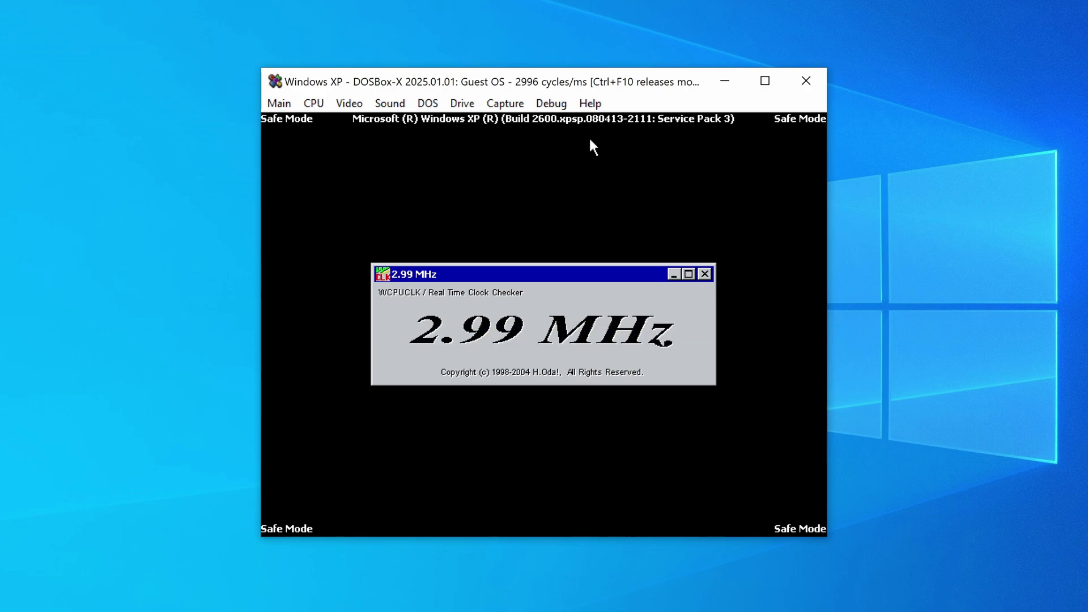
Step: Release the mouse from the guest and lower the emulated CPU speed to 286 12MHz (~1510 cycles)
key(ctrl+F10)
click(313, 103)
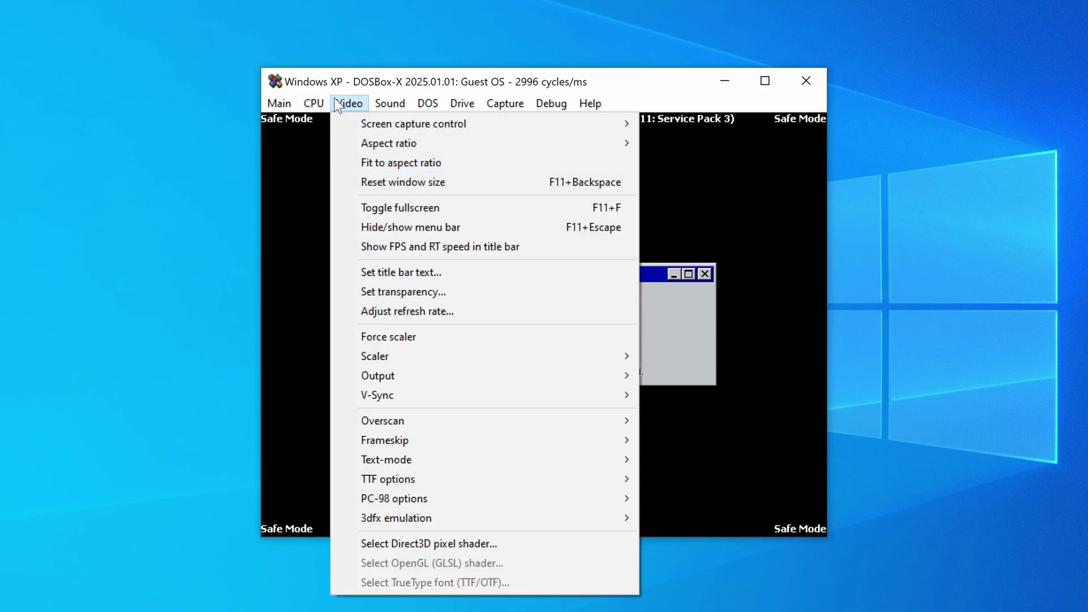
mouse_move(388, 252)
click(609, 283)
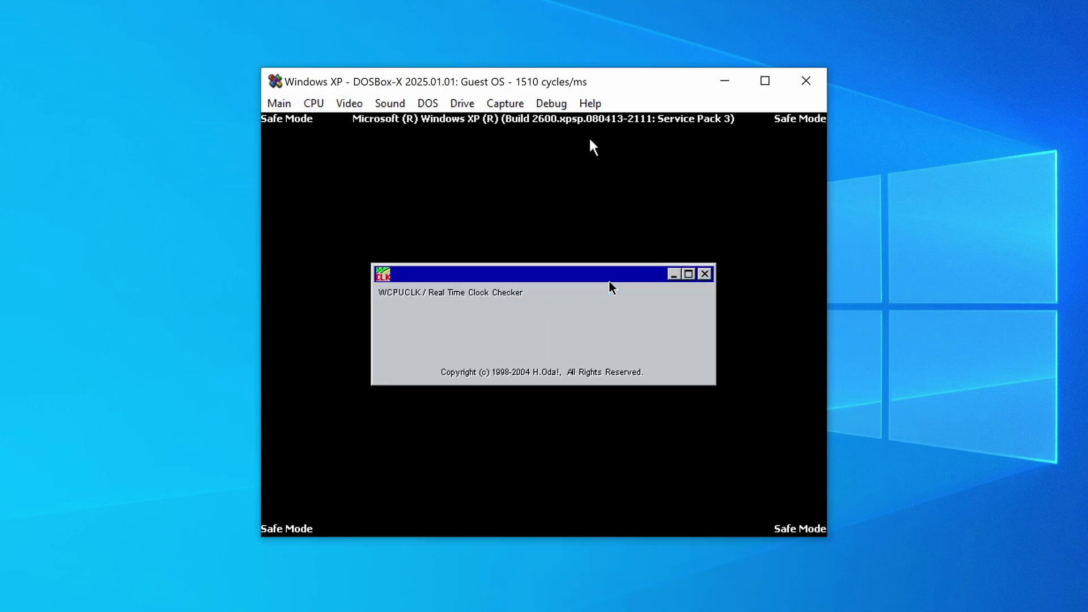
Step: Lower the emulated CPU speed to 286 8MHz (~750 cycles)
click(313, 103)
mouse_move(388, 246)
click(637, 263)
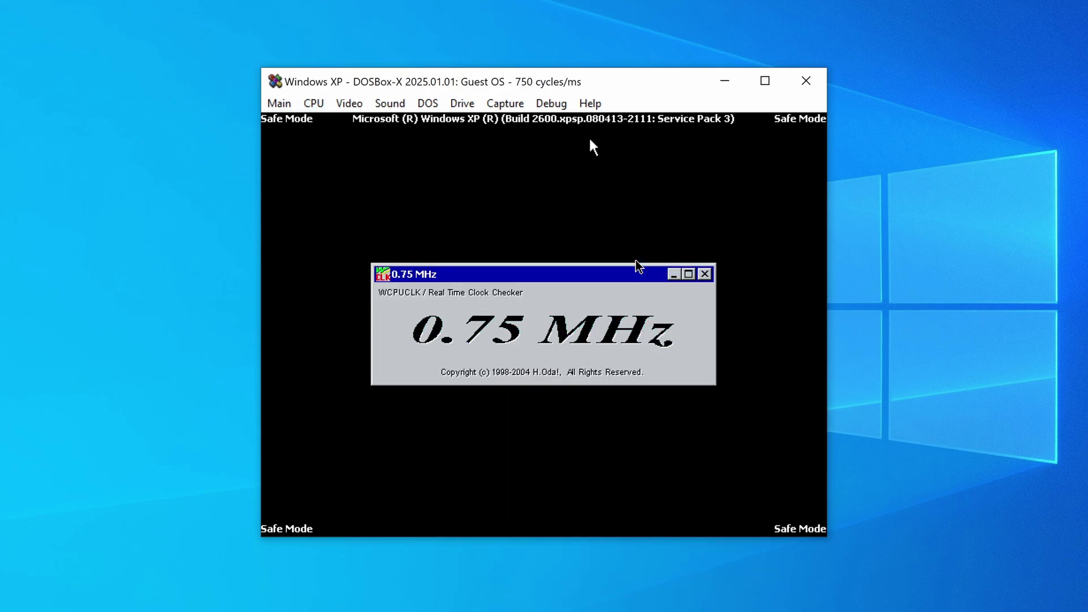
Step: Lower the emulated CPU speed to 8088 XT 4.77MHz (~240 cycles)
click(318, 105)
mouse_move(417, 248)
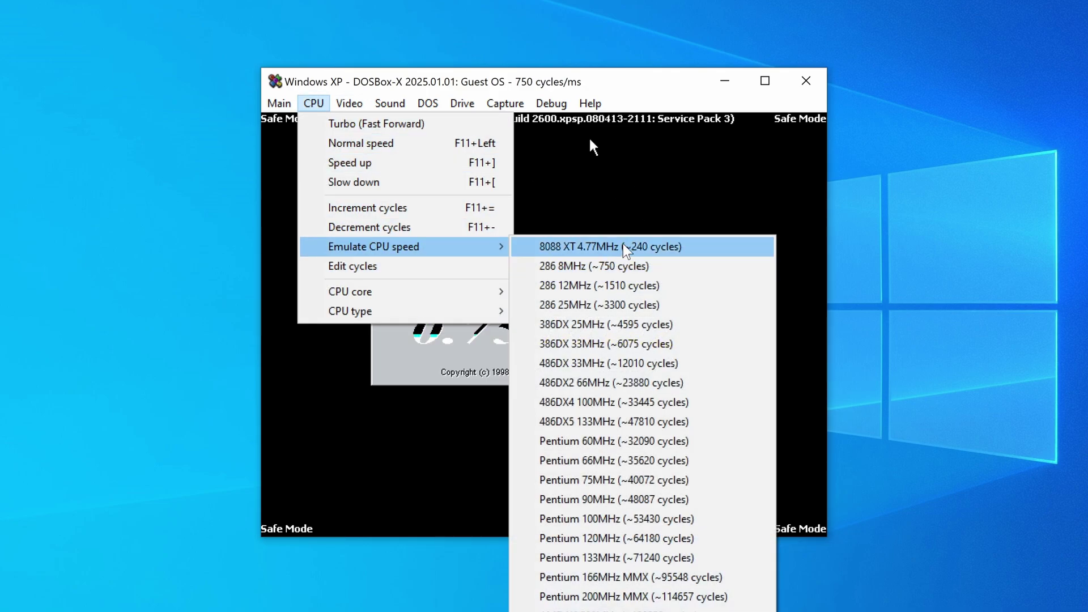
click(625, 247)
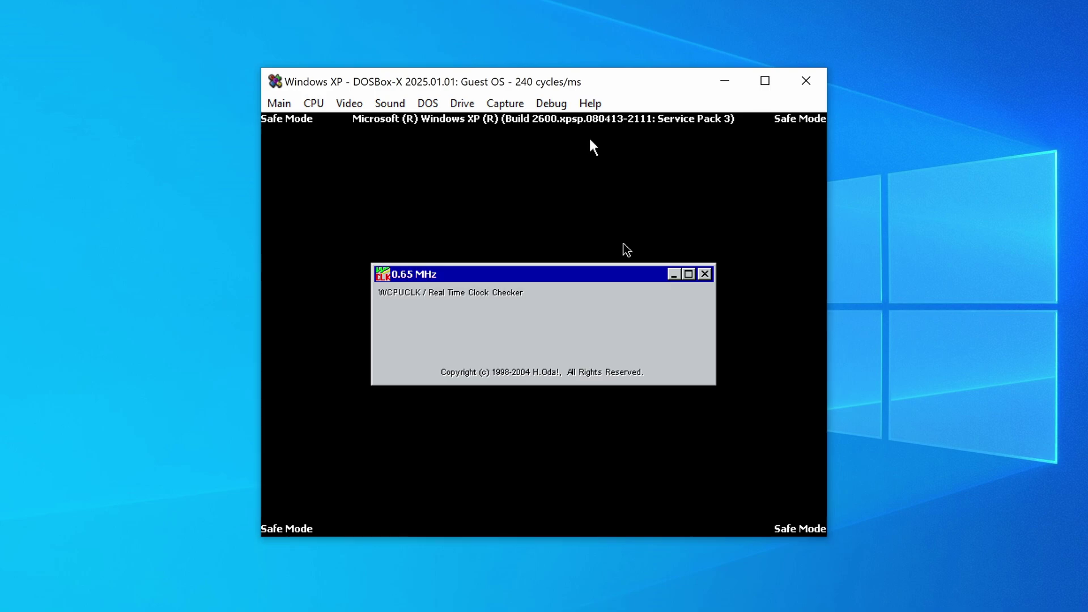